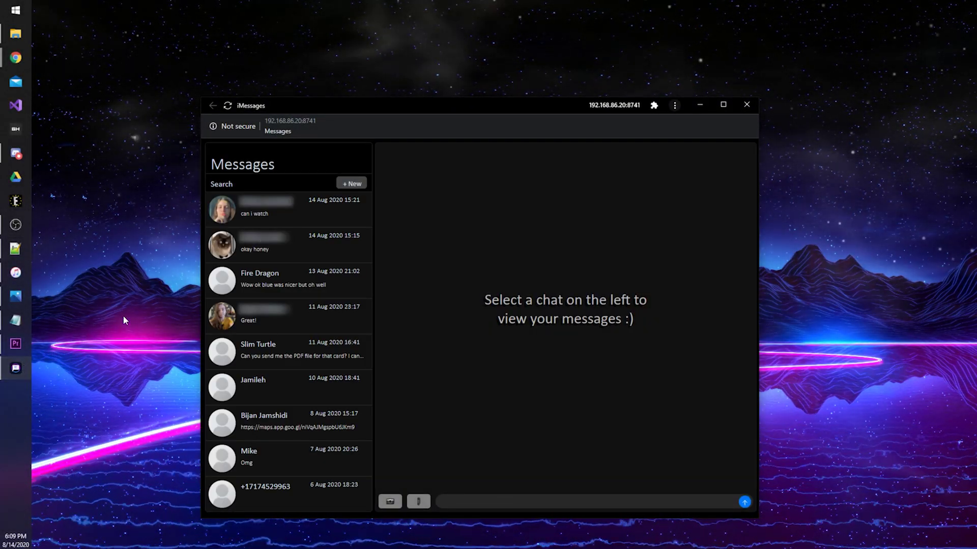
# Send a $5 message in the top SMServer conversation.
pyautogui.click(277, 209)
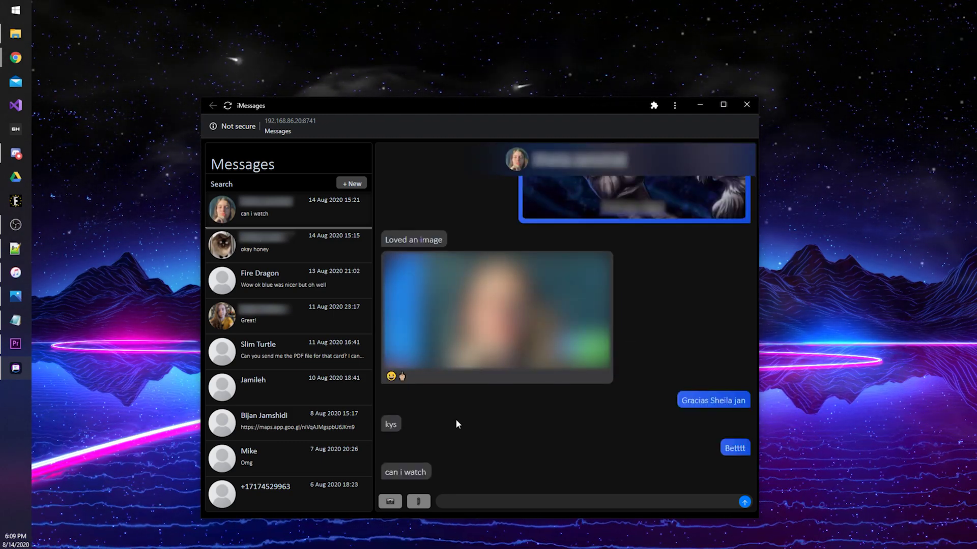
pyautogui.click(444, 502)
pyautogui.write('$5')
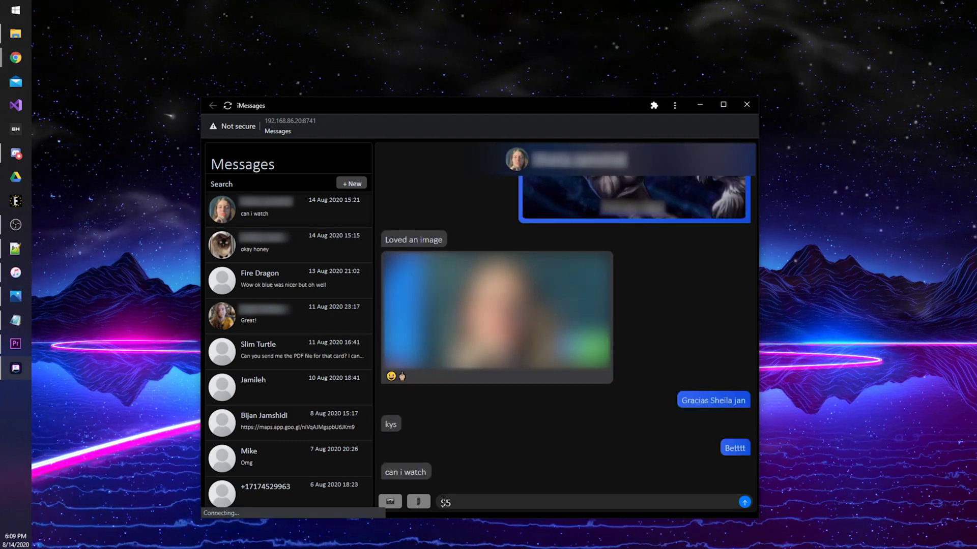
pyautogui.press('Return')
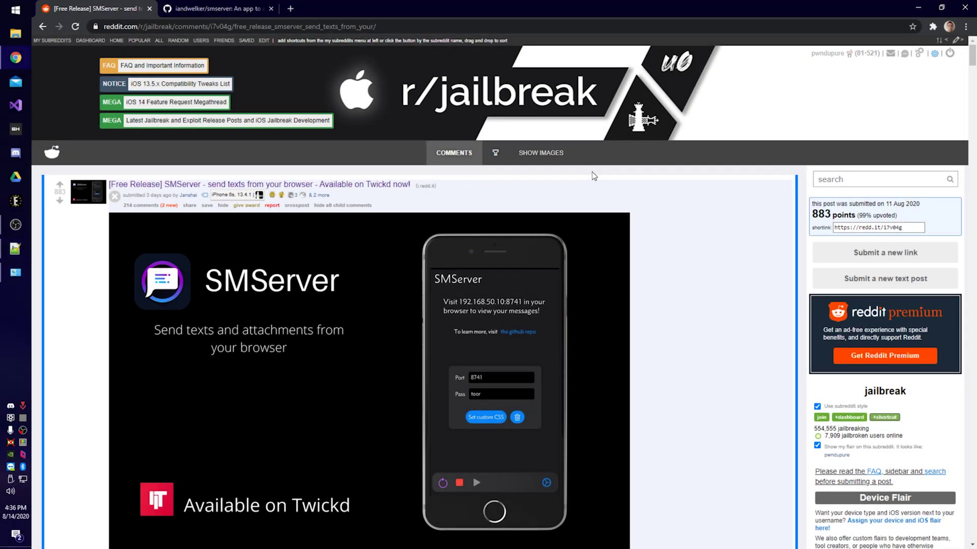
# Open unc0ver.dev in a new tab and show its Windows installation guide.
pyautogui.hotkey('ctrl', 't')
pyautogui.write('un')
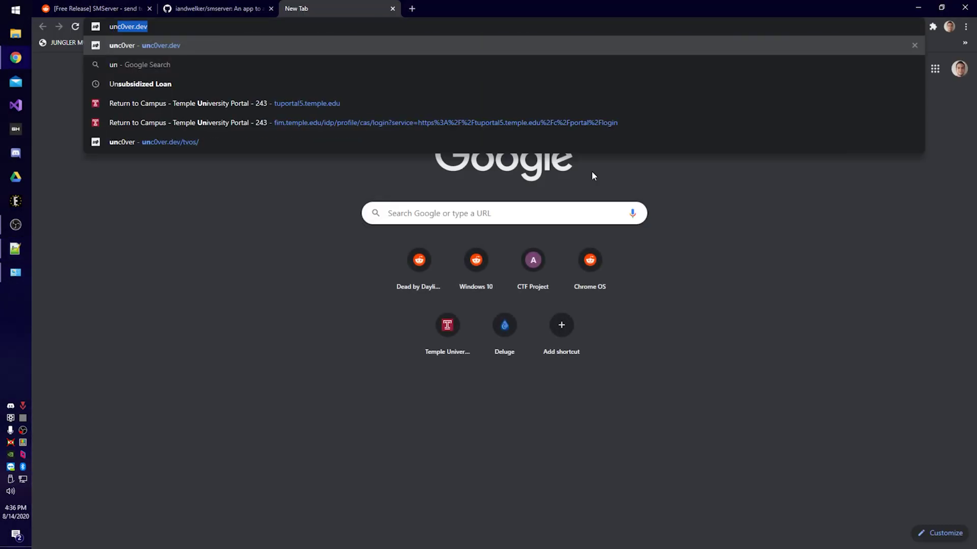
pyautogui.write('c0ver.dev')
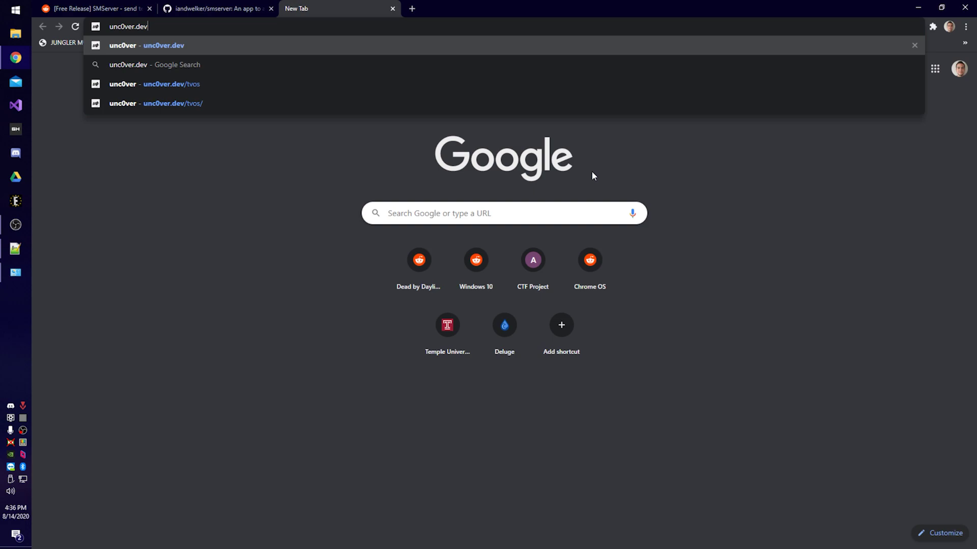
pyautogui.press('Return')
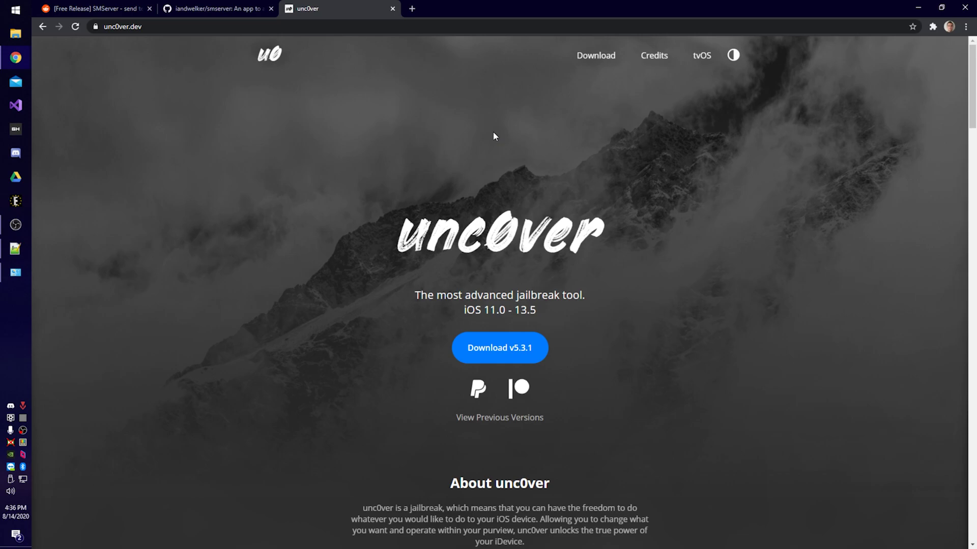
pyautogui.scroll(-7, 340, 143)
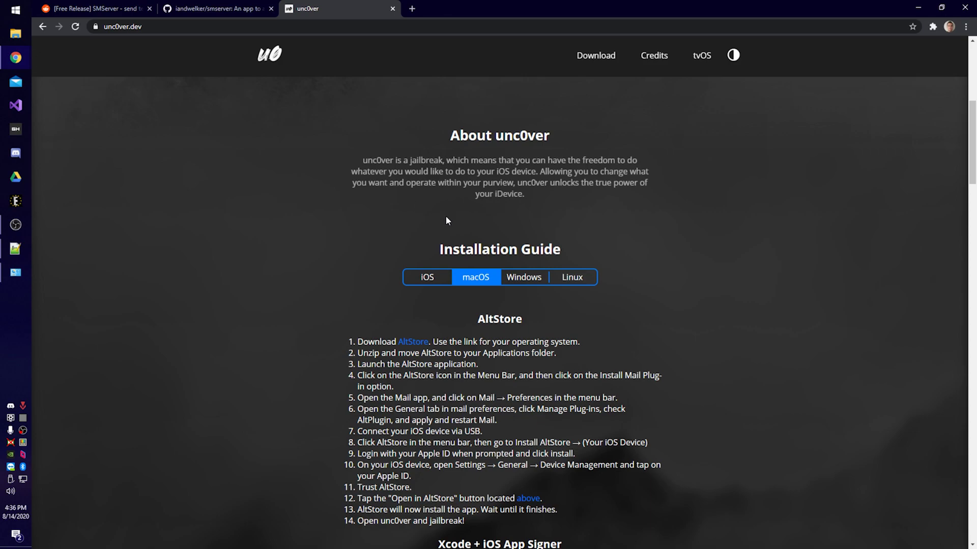
pyautogui.click(528, 278)
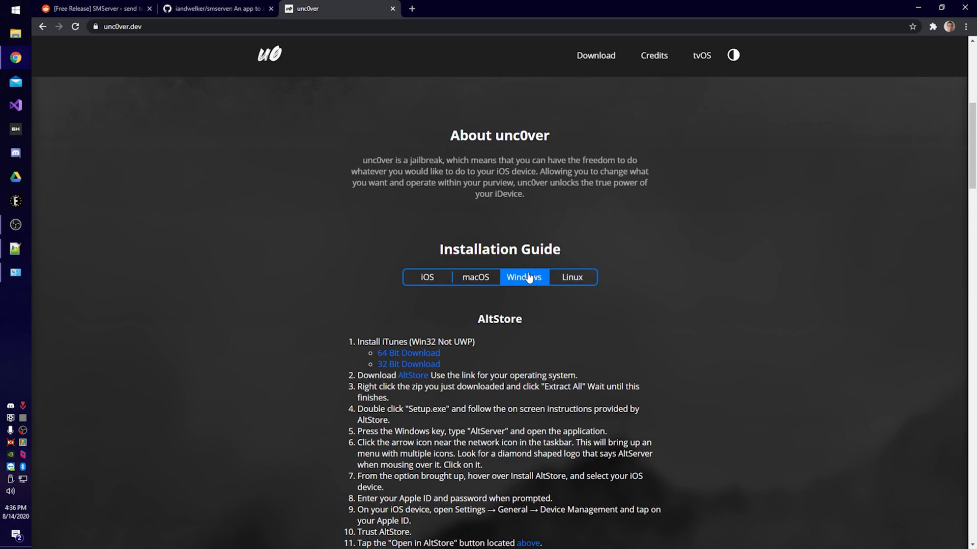
pyautogui.scroll(-1, 716, 345)
# Download iTunes64Setup.exe and run the installer through to Finish to install iTunes.
pyautogui.click(434, 336)
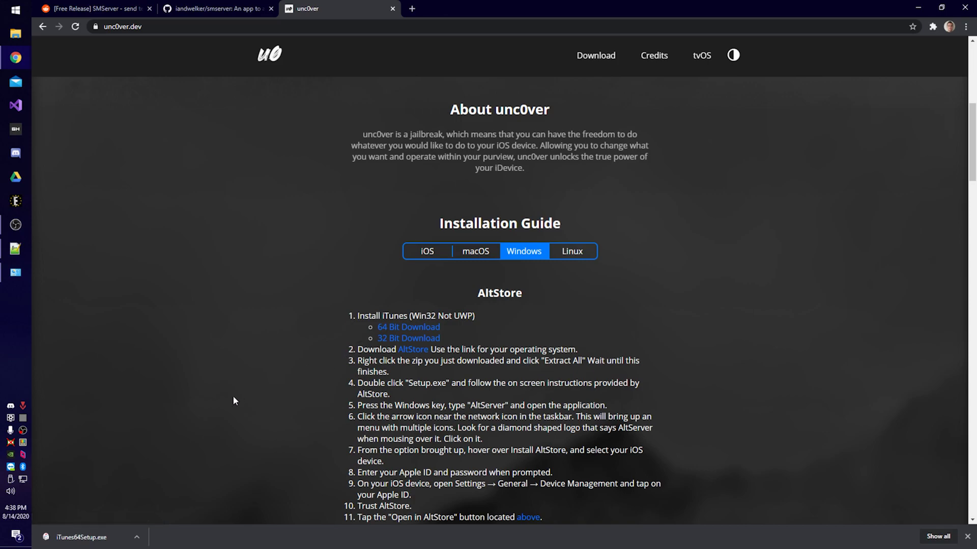
pyautogui.click(81, 537)
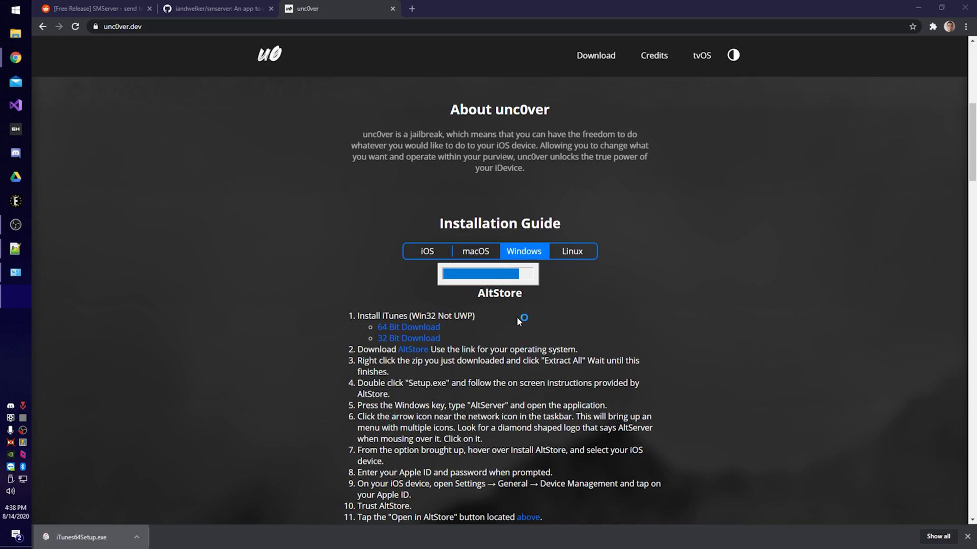
pyautogui.click(544, 356)
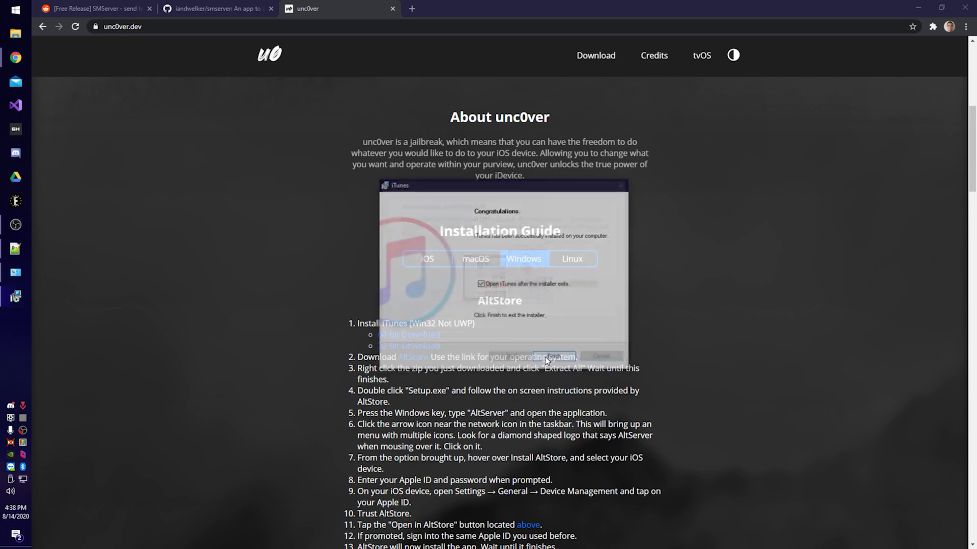
pyautogui.click(547, 360)
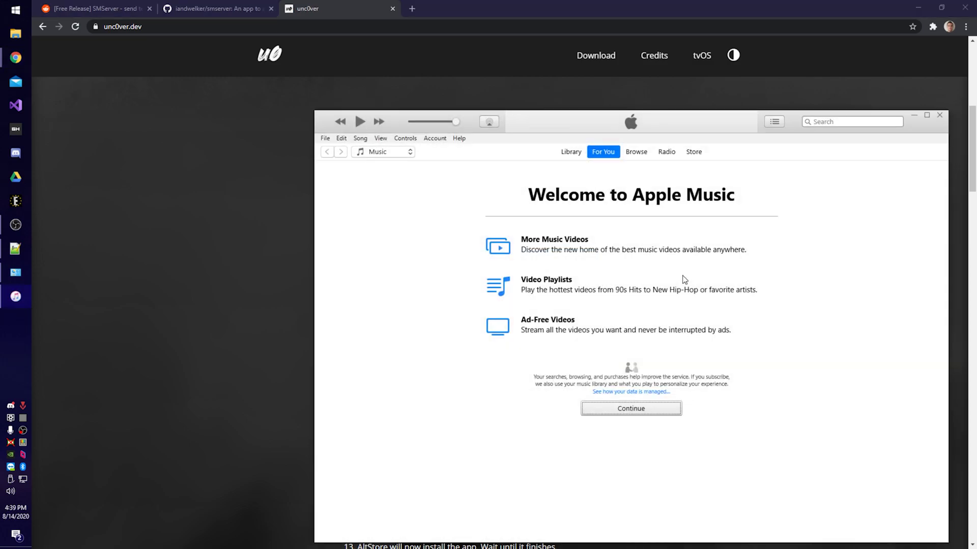
# Dismiss the Apple Music welcome and sign in to the iTunes Store with an Apple ID.
pyautogui.click(614, 410)
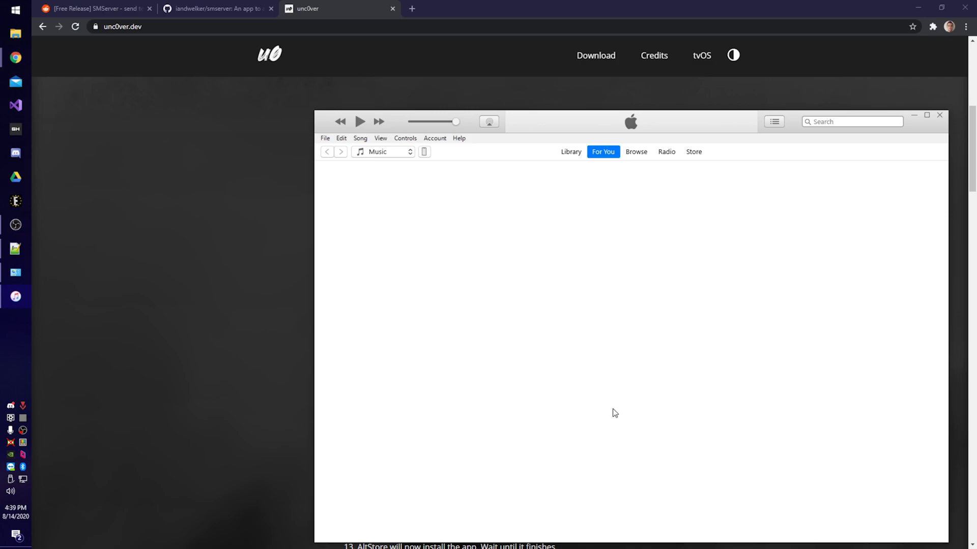
pyautogui.click(438, 139)
pyautogui.click(447, 162)
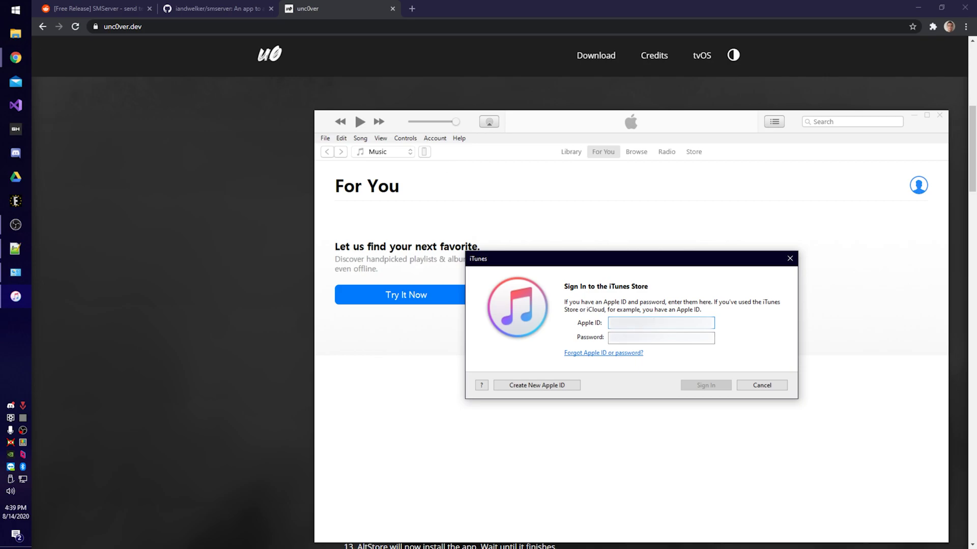
pyautogui.hotkey('ctrl', 'v')
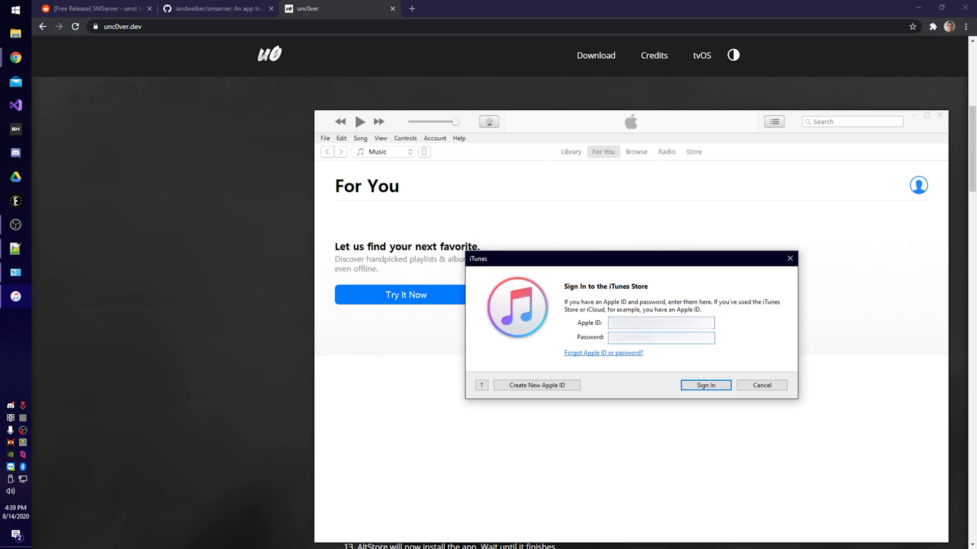
pyautogui.press('Return')
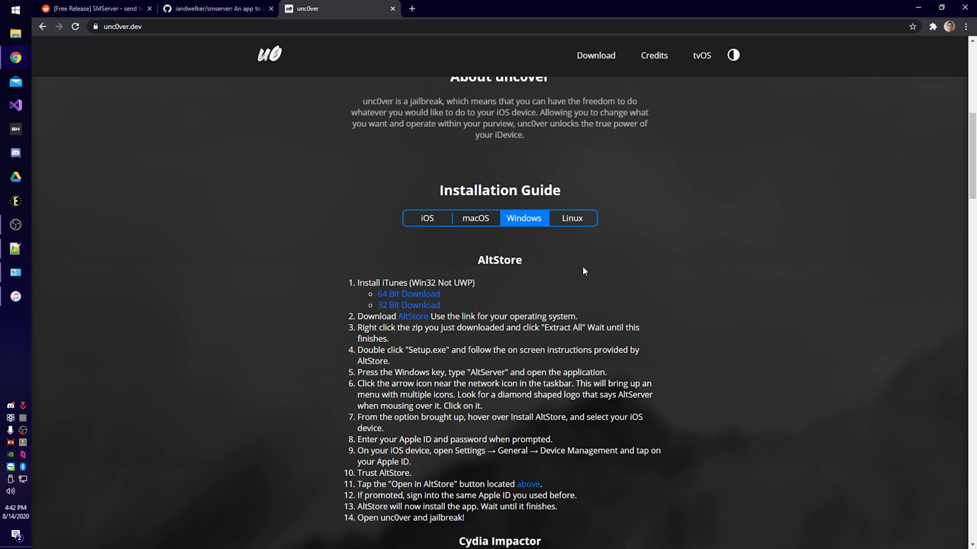
# Download AltServer's Windows altinstaller.zip from altstore.io, then return to unc0ver.dev.
pyautogui.click(413, 317)
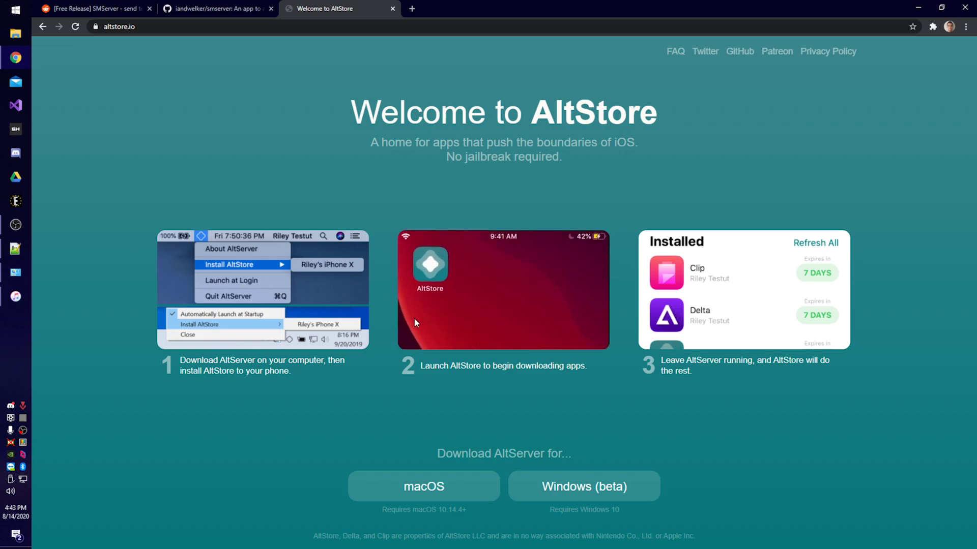
pyautogui.click(587, 489)
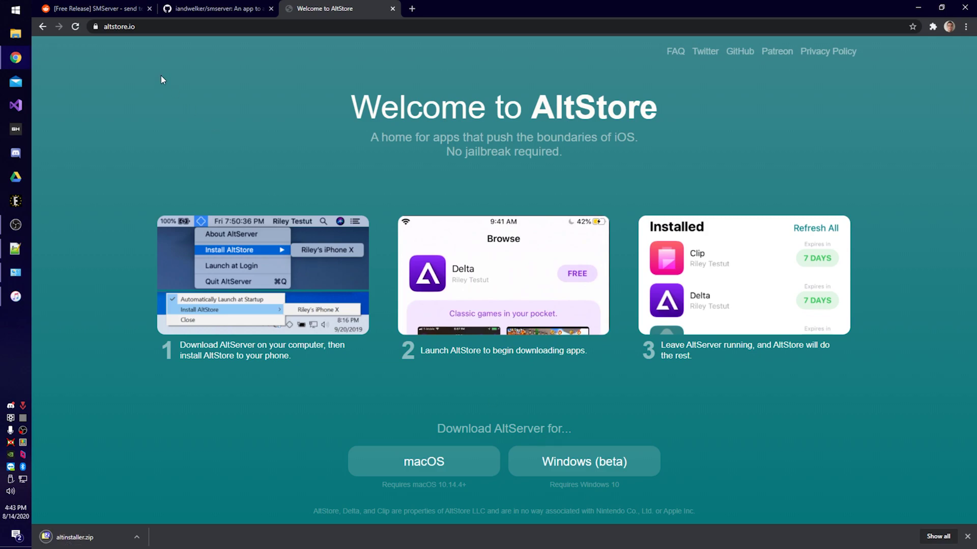
pyautogui.hotkey('alt', 'Left')
# Install AltServer from AltInstaller.msi with default settings, then bring up Windows search.
pyautogui.click(75, 537)
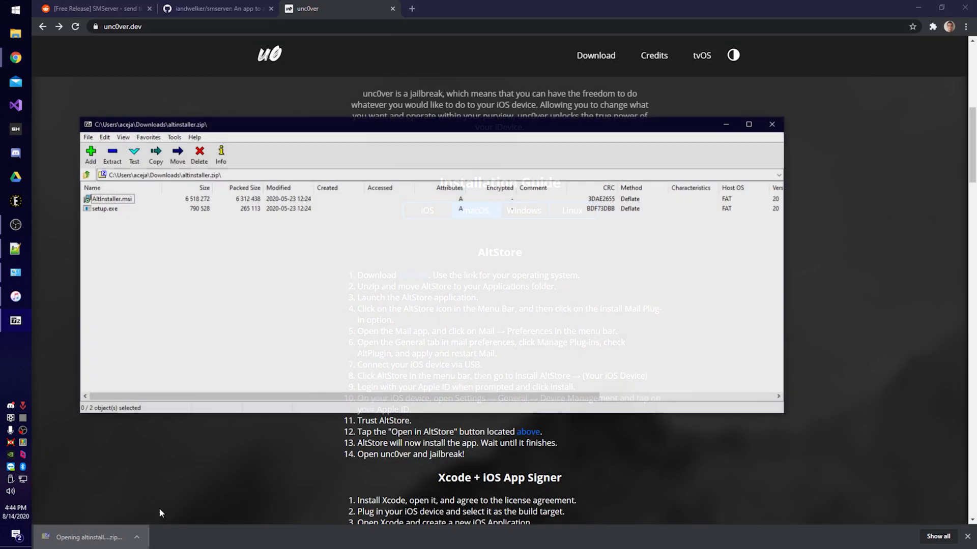
pyautogui.doubleClick(116, 200)
pyautogui.click(548, 366)
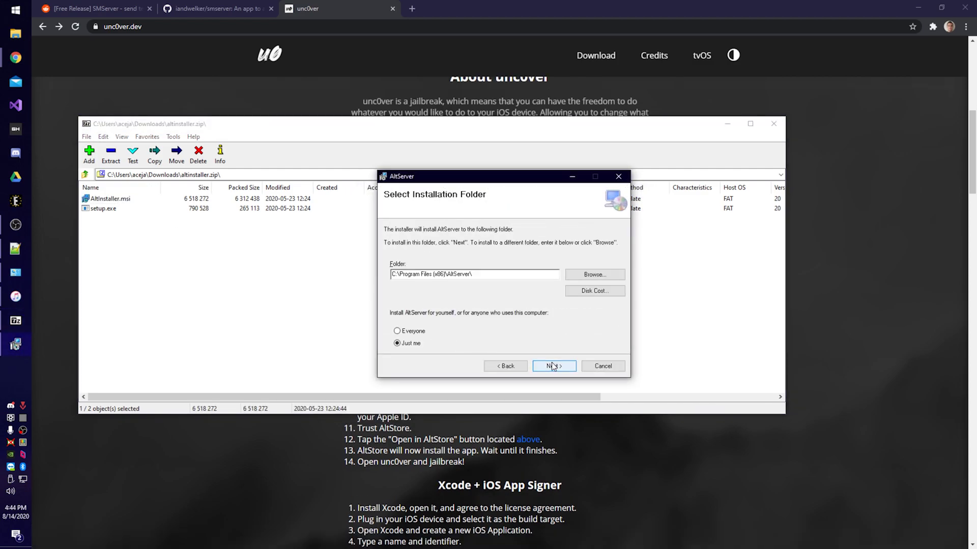
pyautogui.click(554, 367)
pyautogui.click(553, 367)
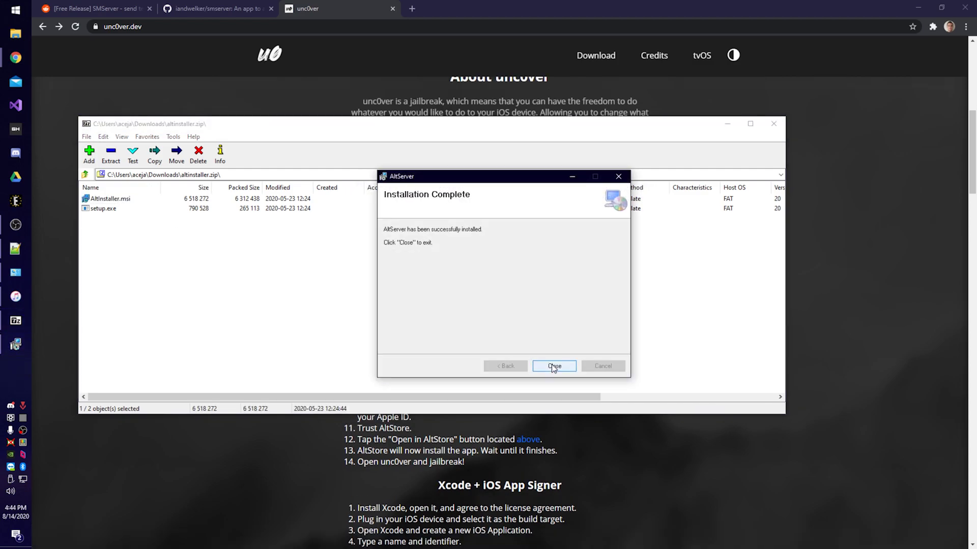
pyautogui.click(553, 366)
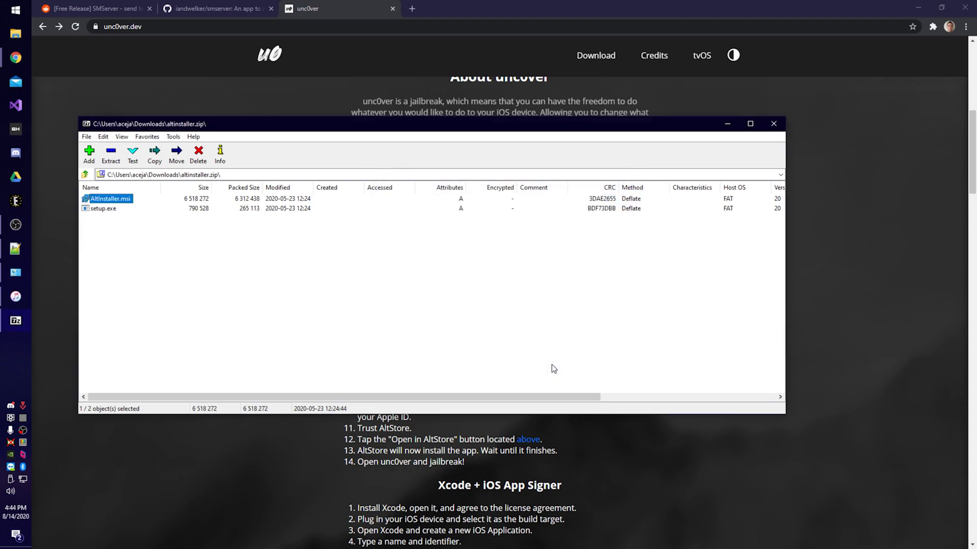
pyautogui.press('super')
# Launch AltServer, then download and install iCloud for Windows without restarting.
pyautogui.write('alt')
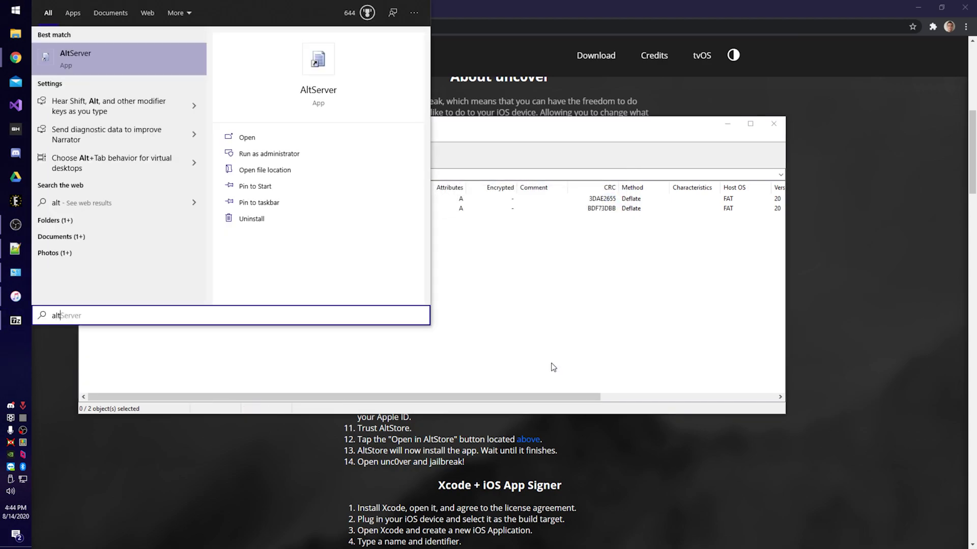
pyautogui.click(297, 142)
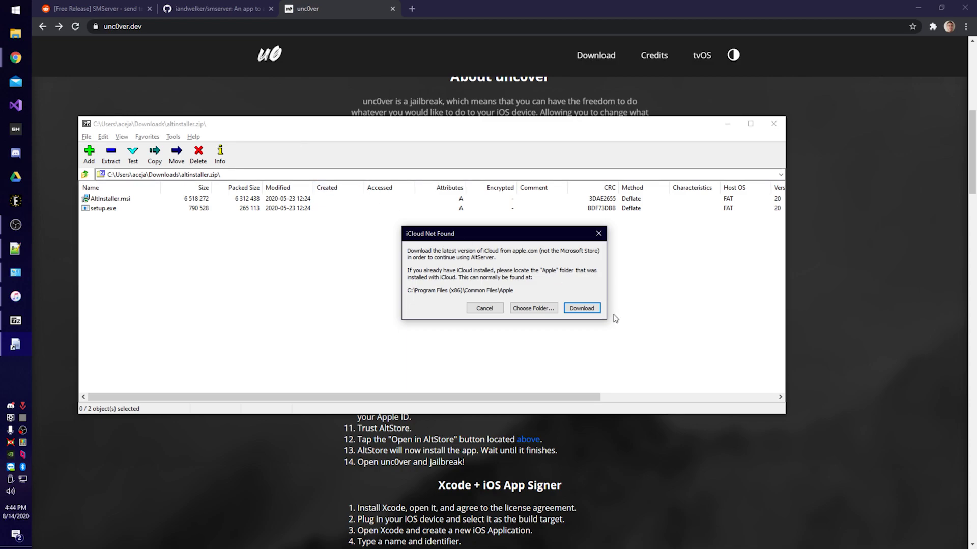
pyautogui.click(585, 308)
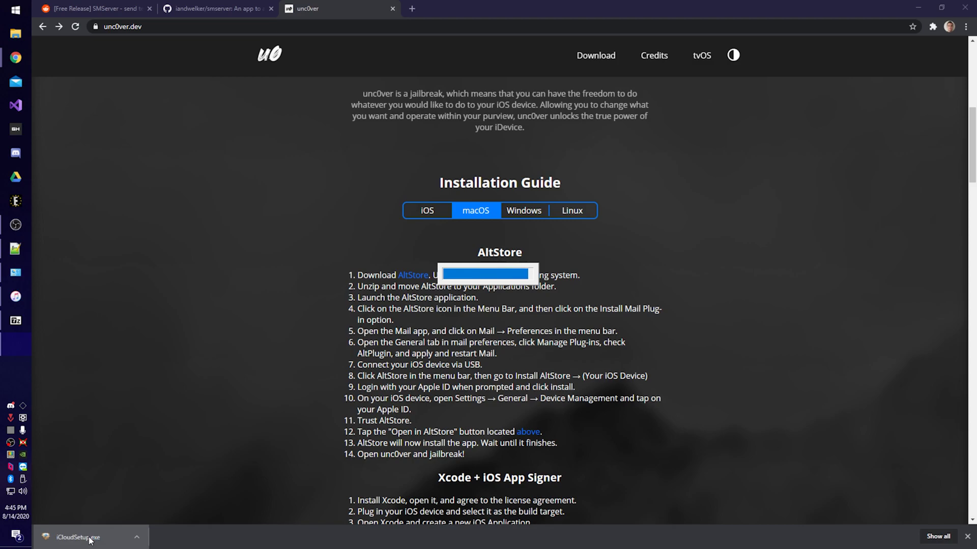
pyautogui.click(411, 331)
pyautogui.click(546, 356)
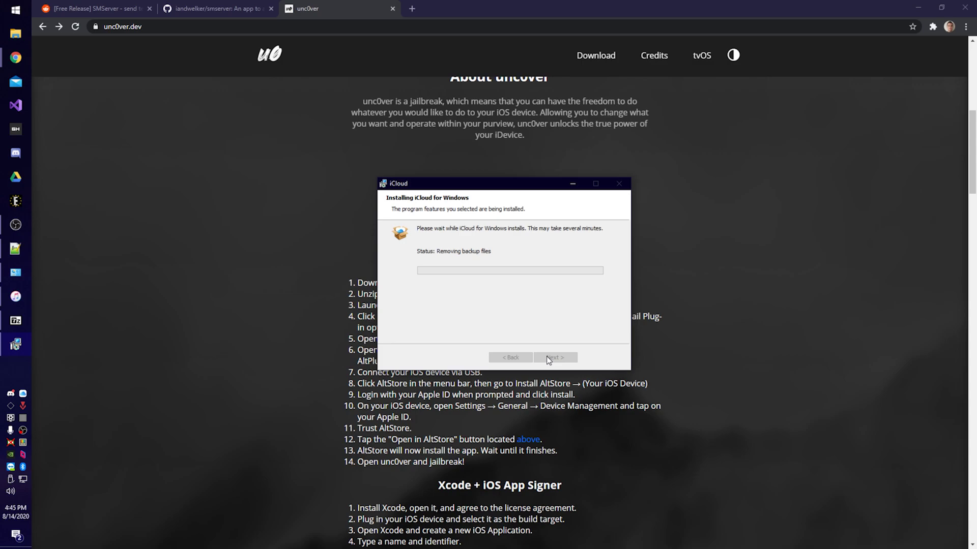
pyautogui.click(548, 359)
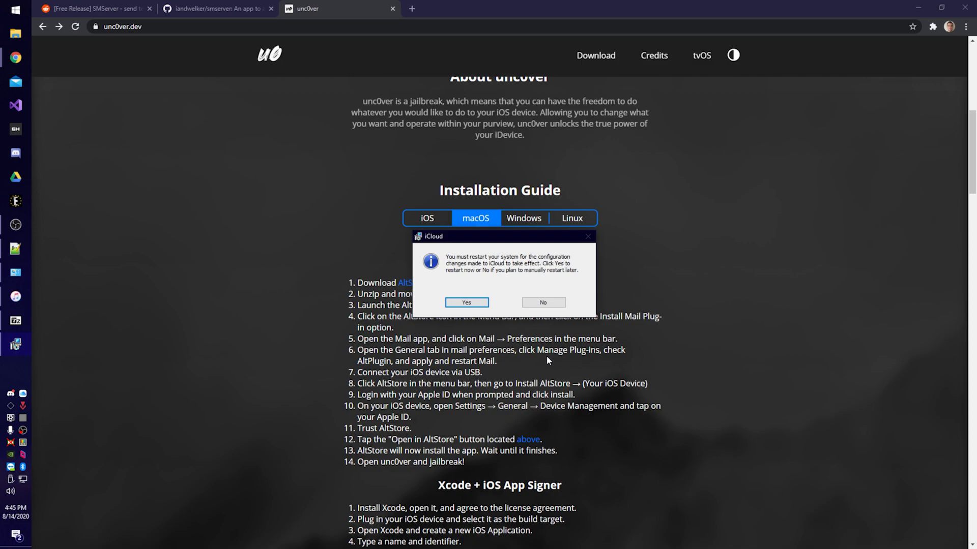
pyautogui.click(542, 303)
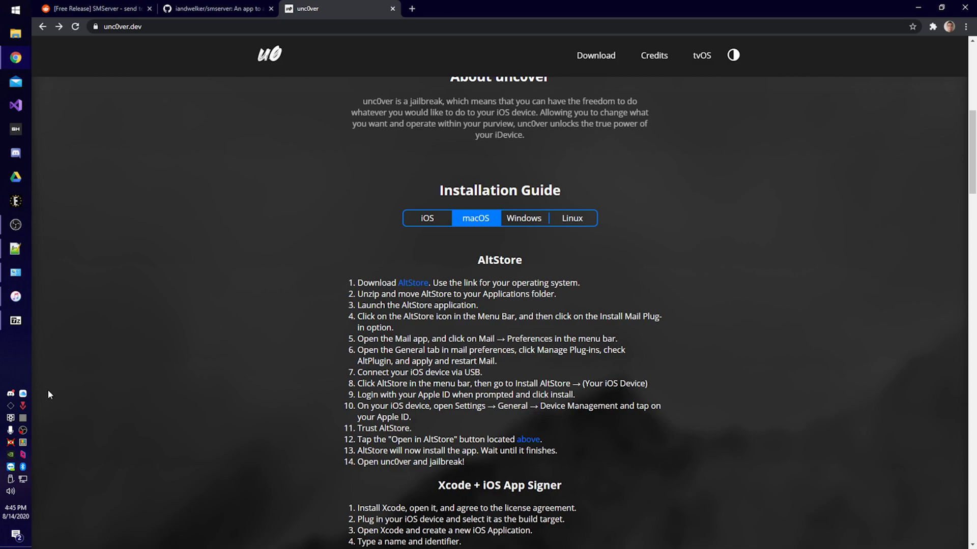
# Install AltStore onto the connected iPhone from the AltServer tray menu, submitting the Apple ID sign-in.
pyautogui.click(12, 407)
pyautogui.moveTo(71, 423)
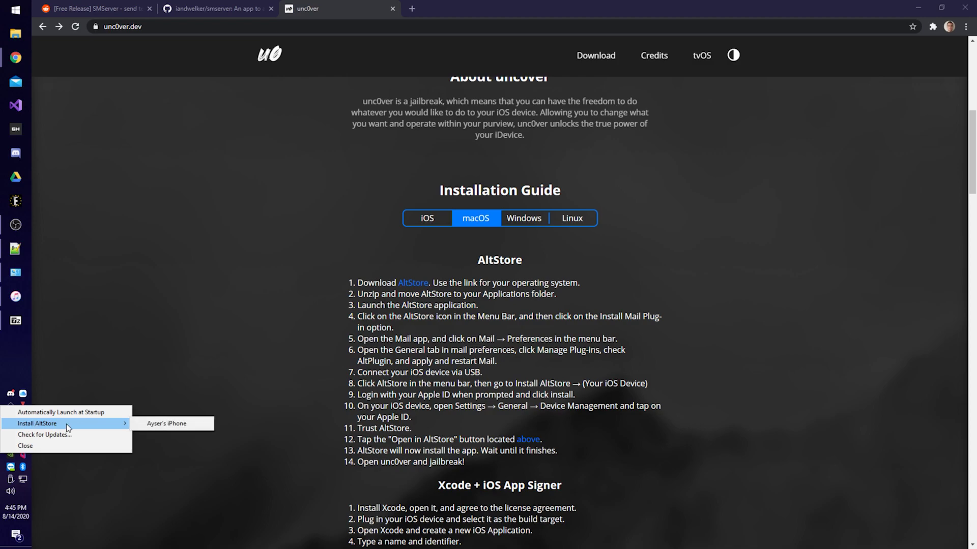
pyautogui.click(162, 424)
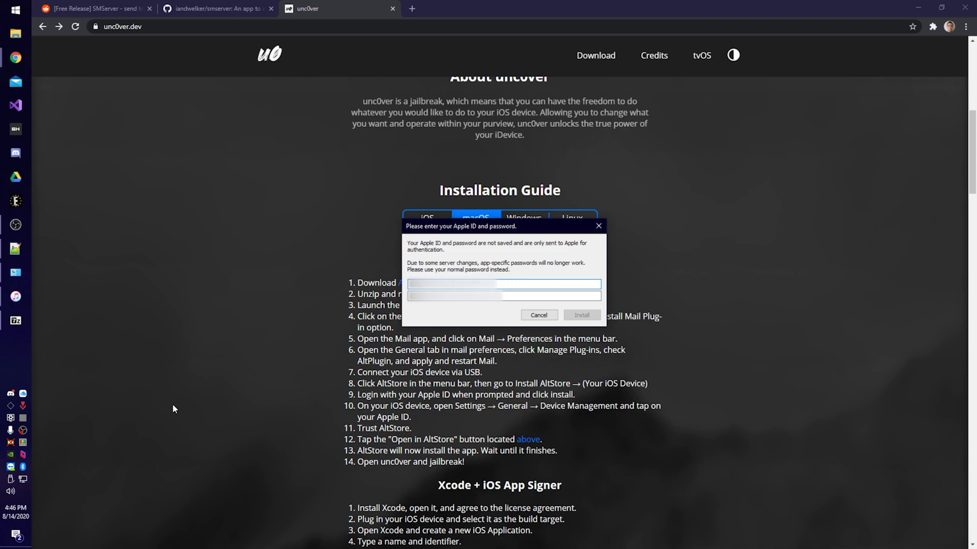
pyautogui.press('Return')
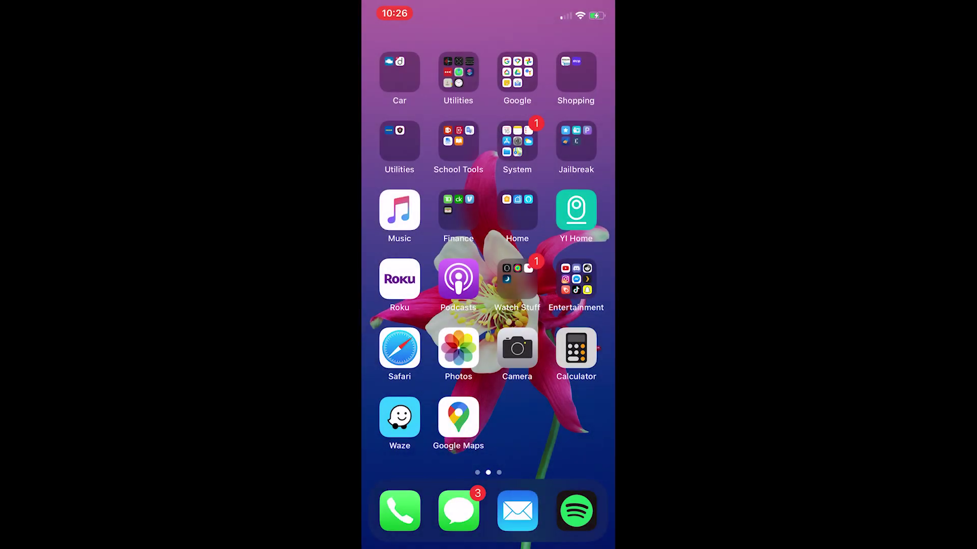
# Launch AltStore on the iPhone and dismiss the Untrusted Developer alert.
pyautogui.hscroll(5, 488, 254)
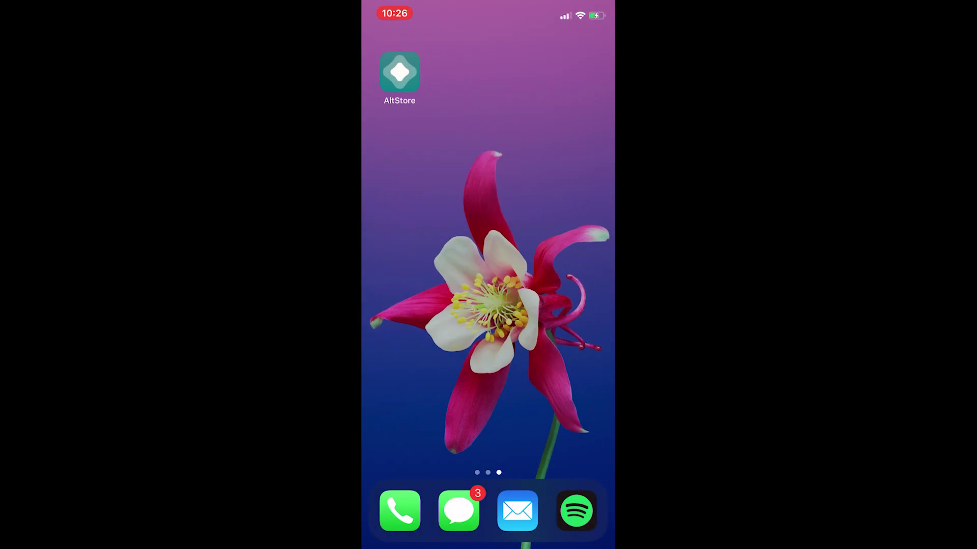
pyautogui.click(400, 71)
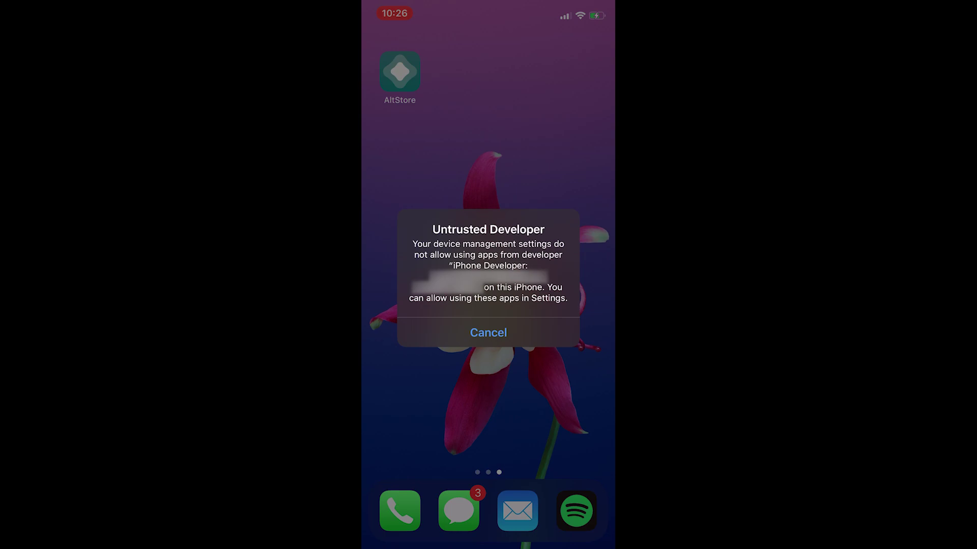
pyautogui.click(487, 332)
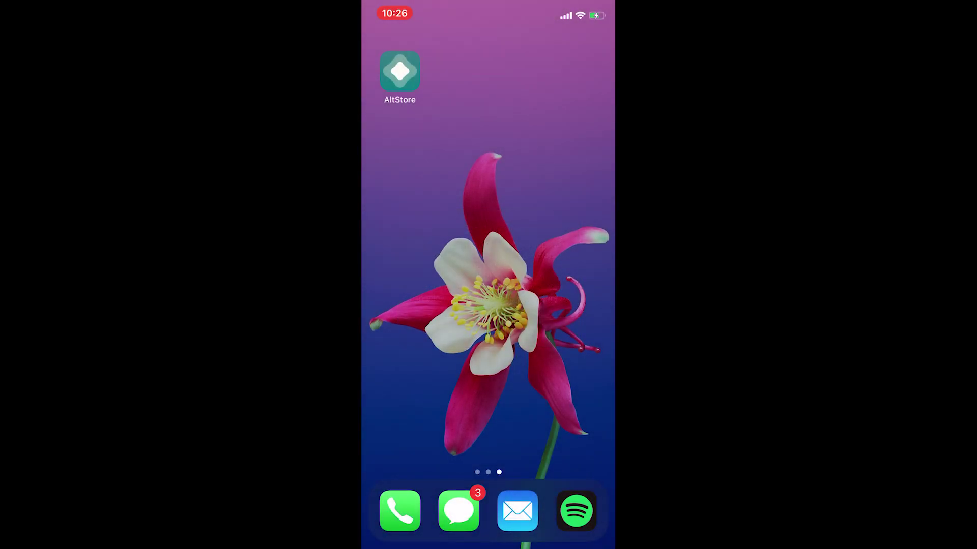
# Open the iPhone's Settings > General to trust the AltStore developer.
pyautogui.moveTo(407, 254); pyautogui.dragTo(570, 254)
pyautogui.click(517, 139)
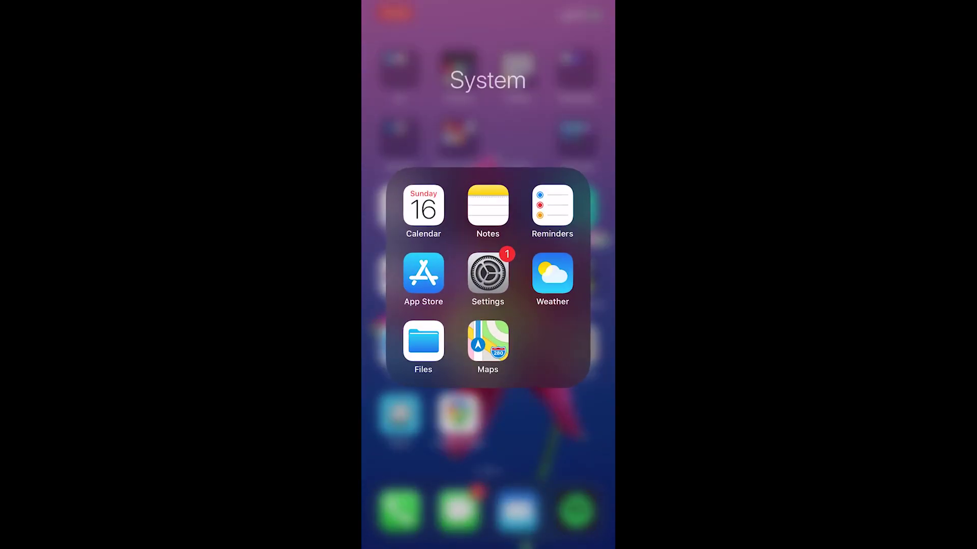
pyautogui.click(486, 274)
pyautogui.scroll(-2, 488, 305)
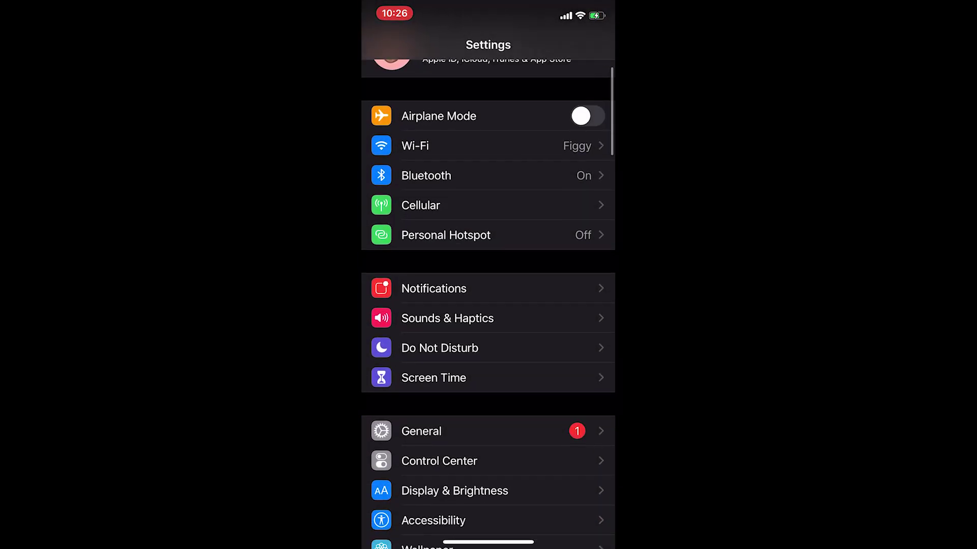
pyautogui.click(421, 429)
pyautogui.scroll(-5, 487, 305)
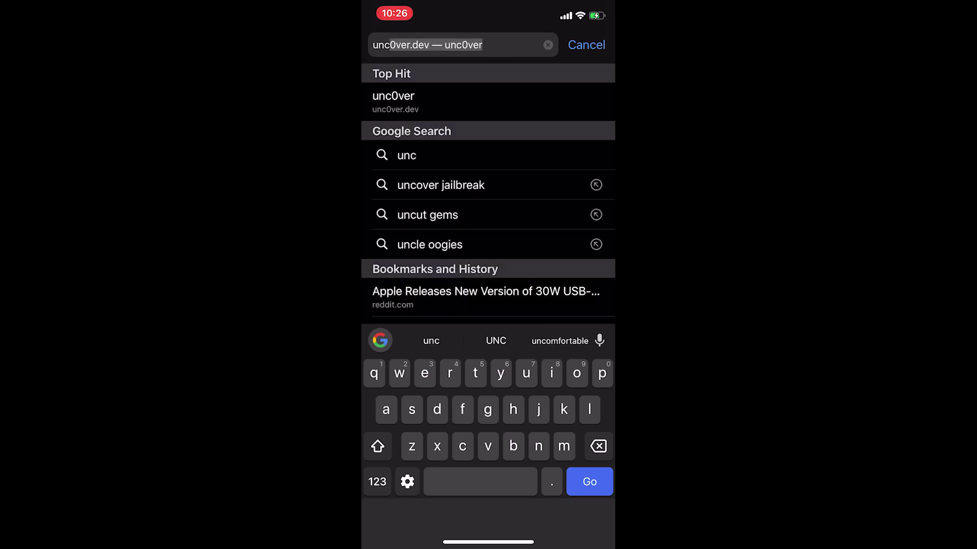
# Sideload unc0ver from unc0ver.dev through AltStore and find its icon on the home screen.
pyautogui.click(394, 102)
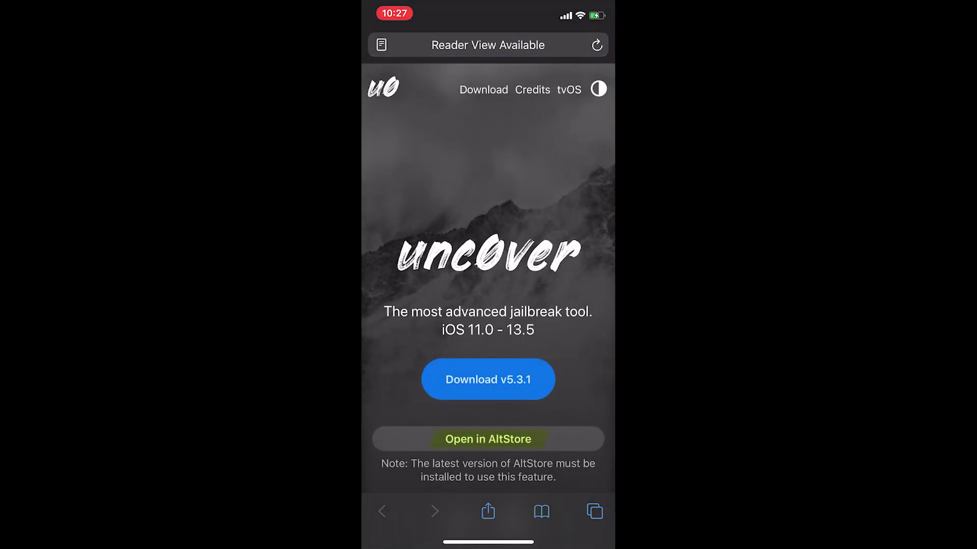
pyautogui.click(489, 439)
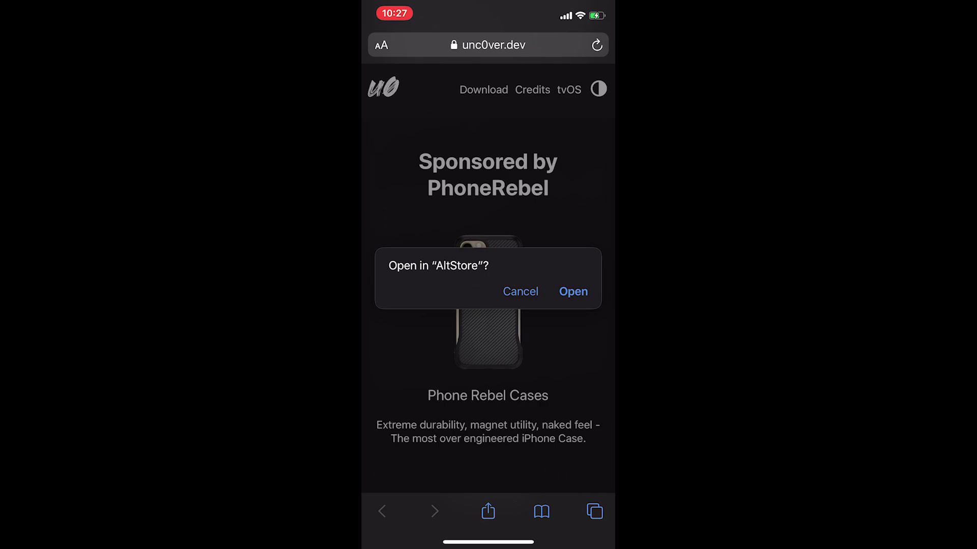
pyautogui.click(573, 292)
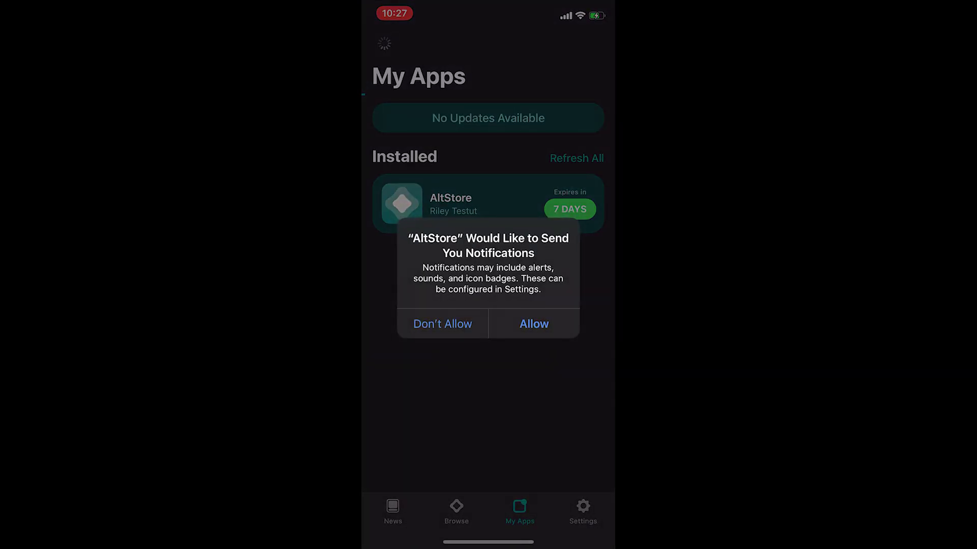
pyautogui.click(533, 324)
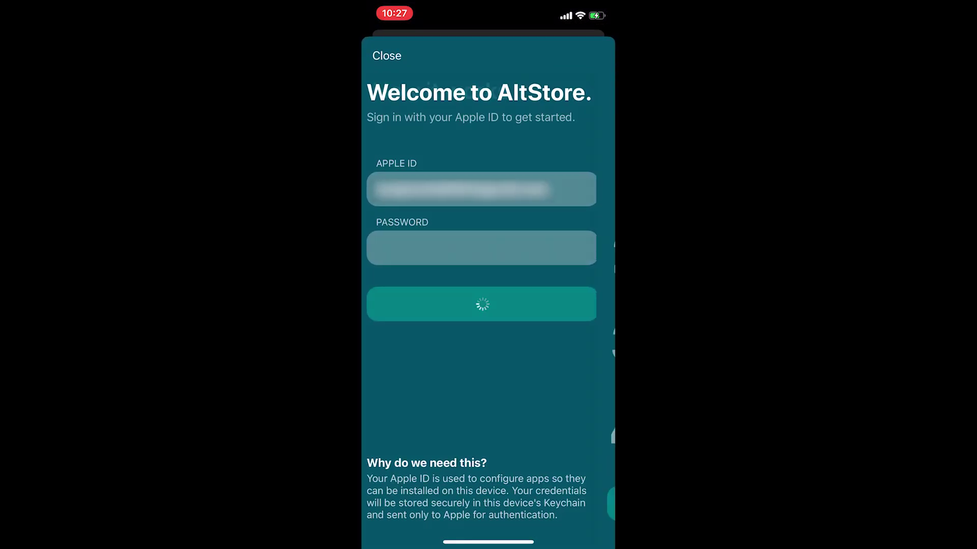
pyautogui.click(488, 503)
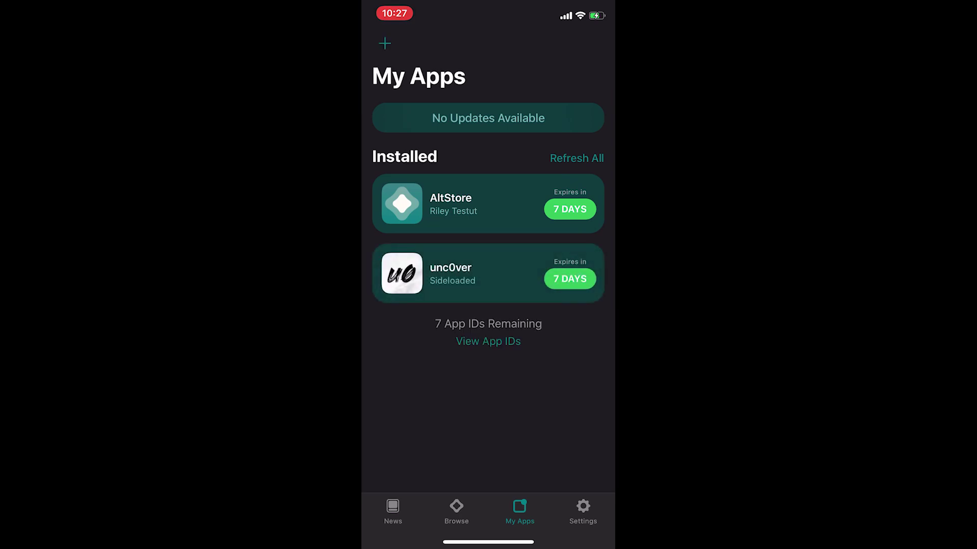
pyautogui.moveTo(489, 542); pyautogui.dragTo(488, 356)
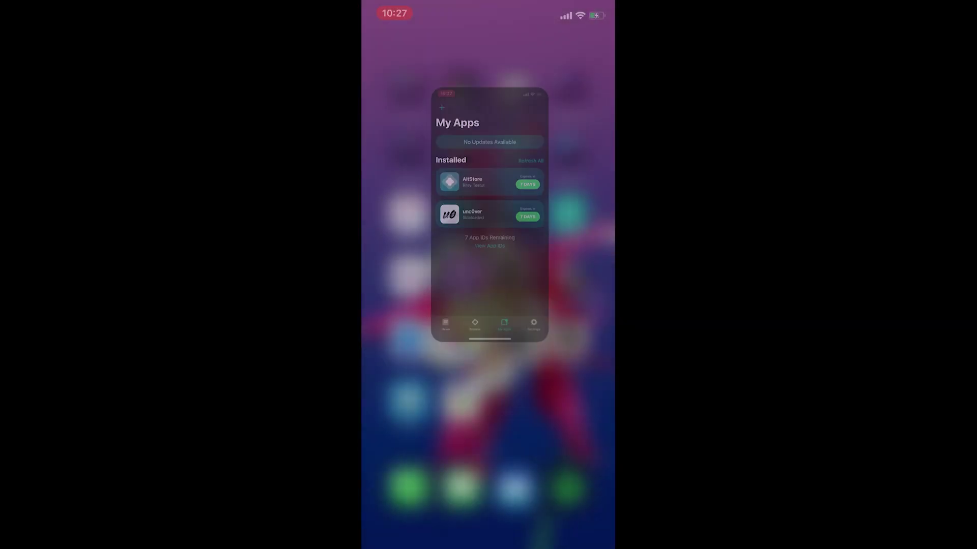
pyautogui.moveTo(560, 305); pyautogui.dragTo(407, 305)
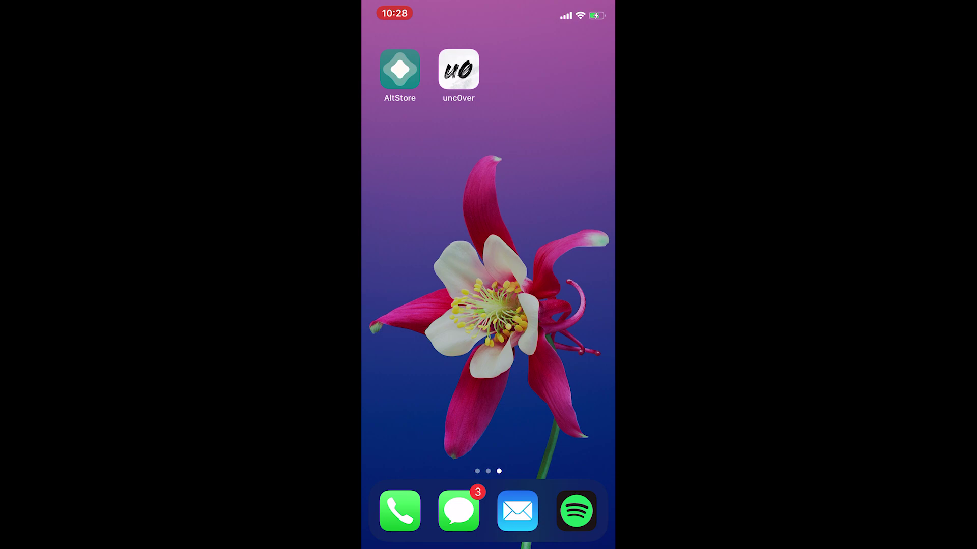
# Launch unc0ver 5.3.1 from the home screen and start the Jailbreak on the iOS 13.5 iPhone.
pyautogui.click(458, 69)
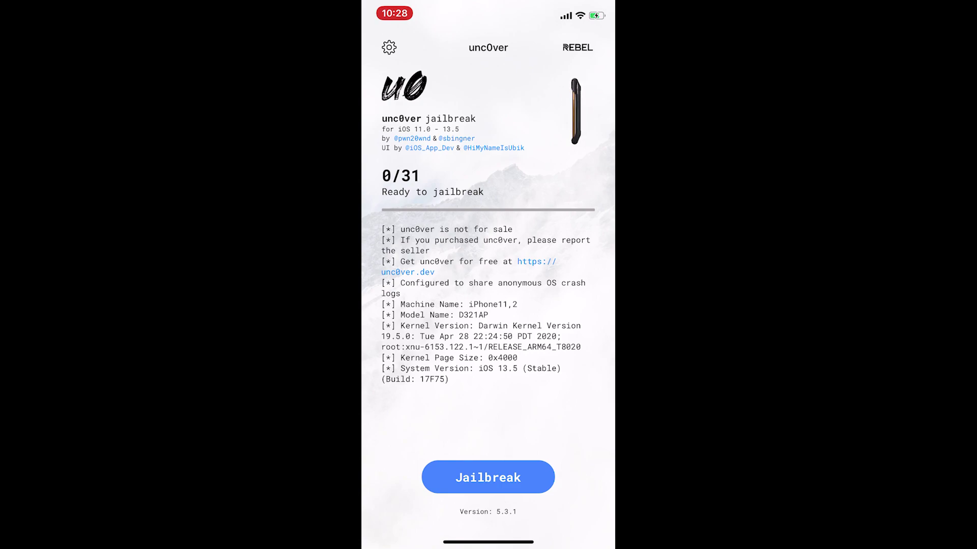
pyautogui.click(487, 477)
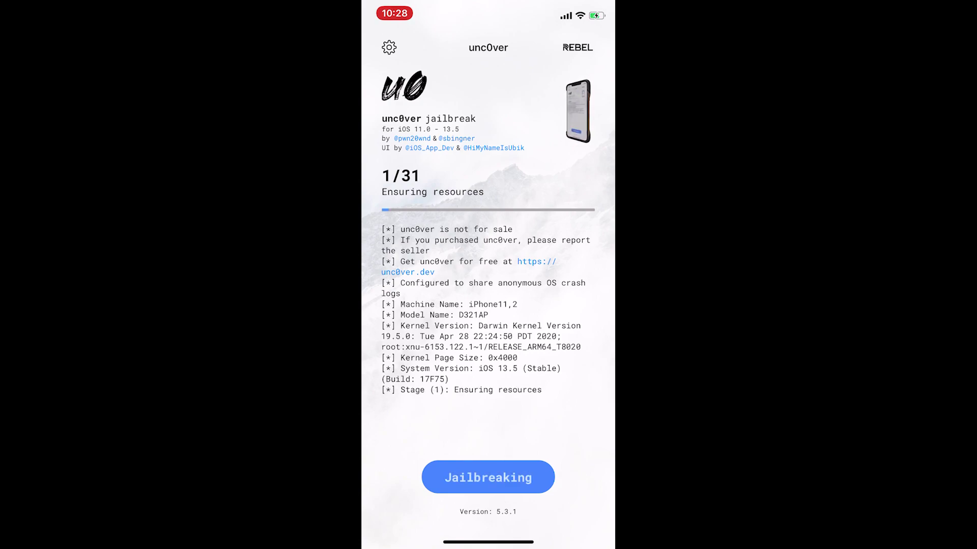
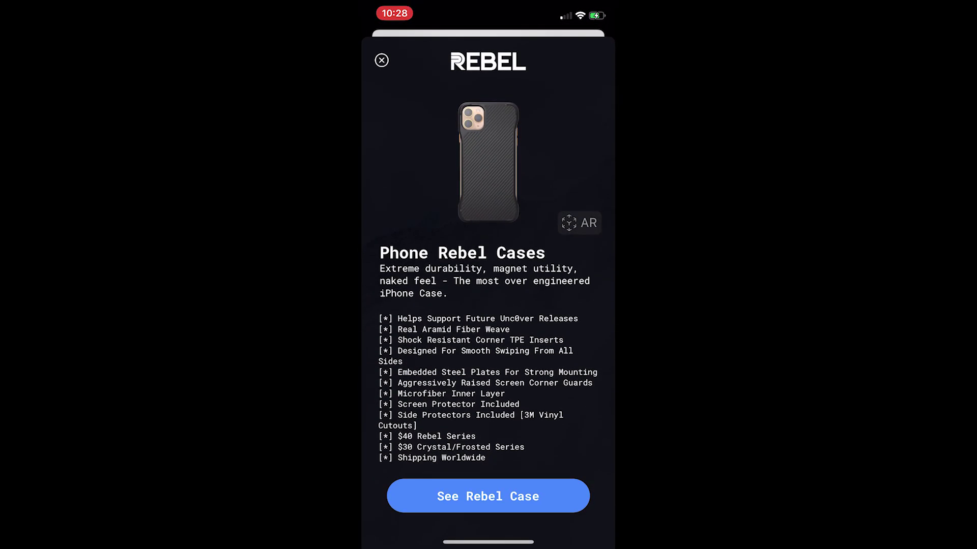
# Dismiss the Rebel case advertisement in unc0ver.
pyautogui.click(381, 60)
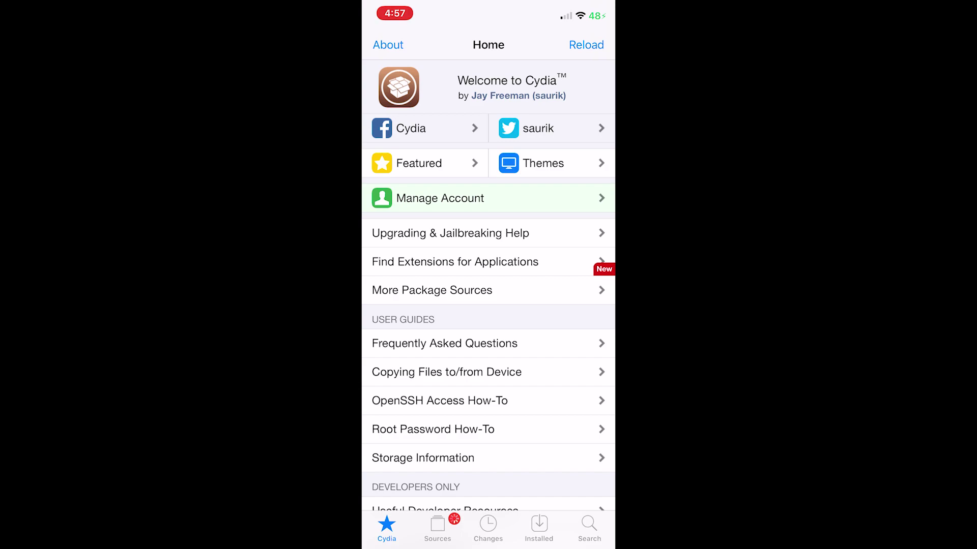
pyautogui.click(438, 529)
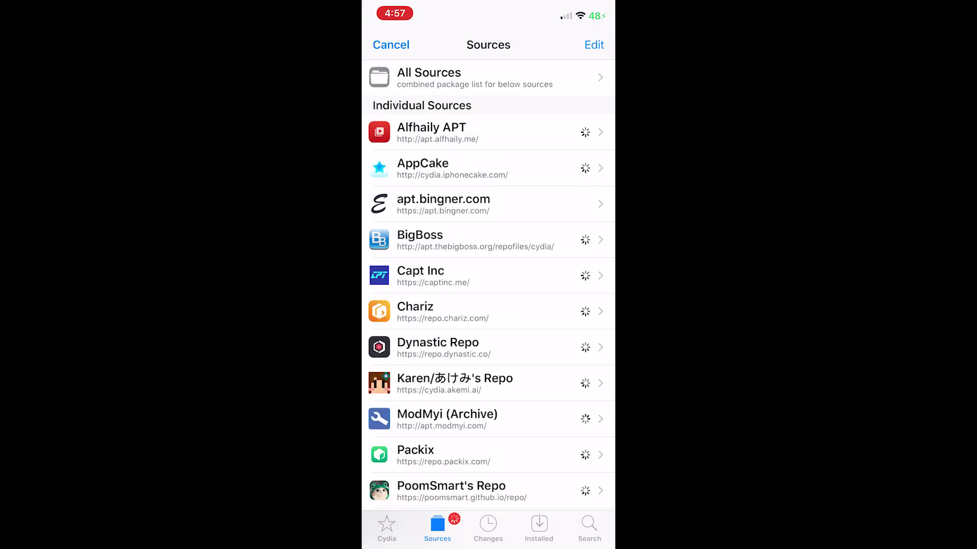
pyautogui.click(593, 44)
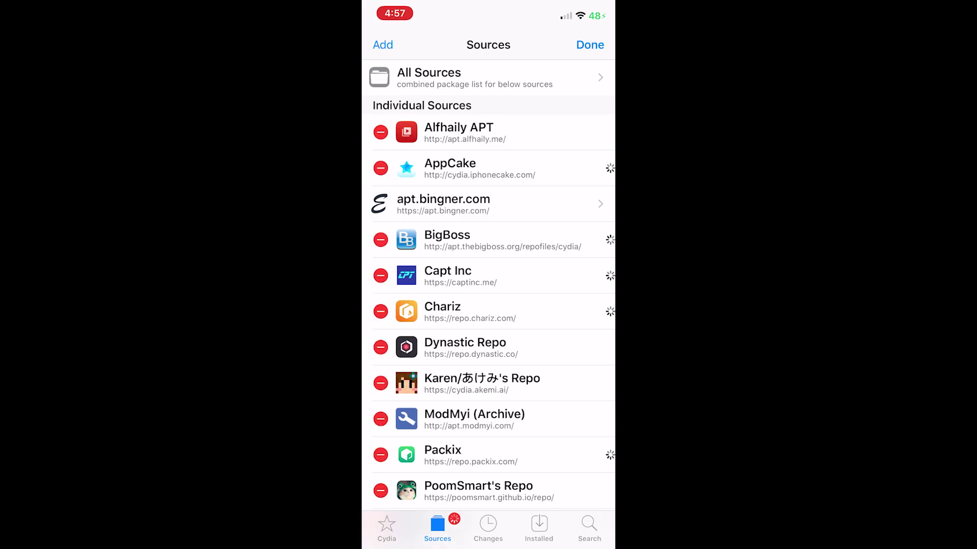
pyautogui.click(382, 44)
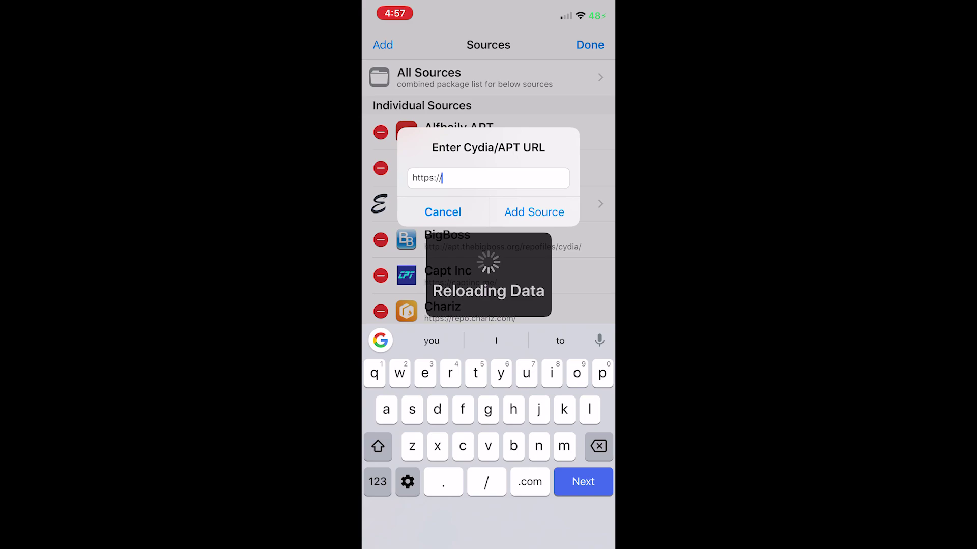
pyautogui.write('repo')
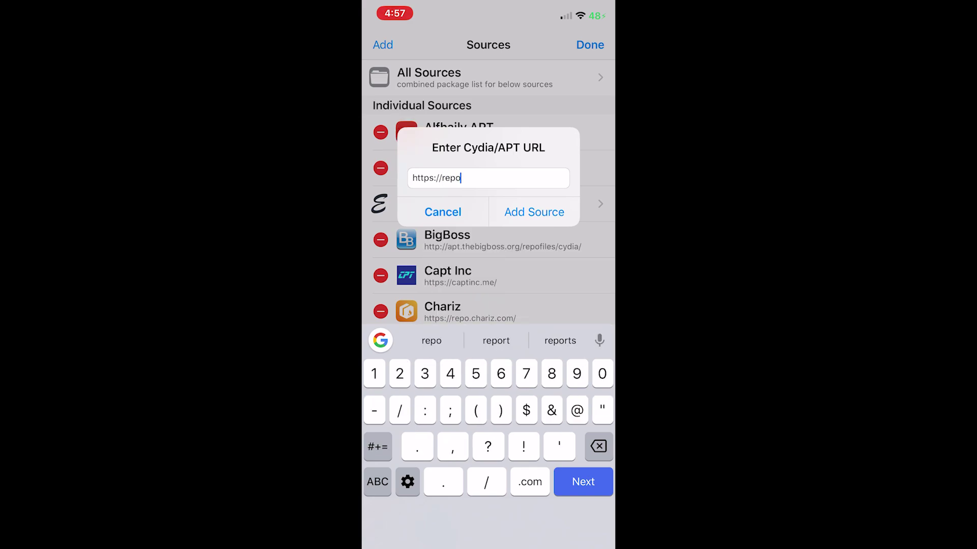
pyautogui.write('.twickd.com')
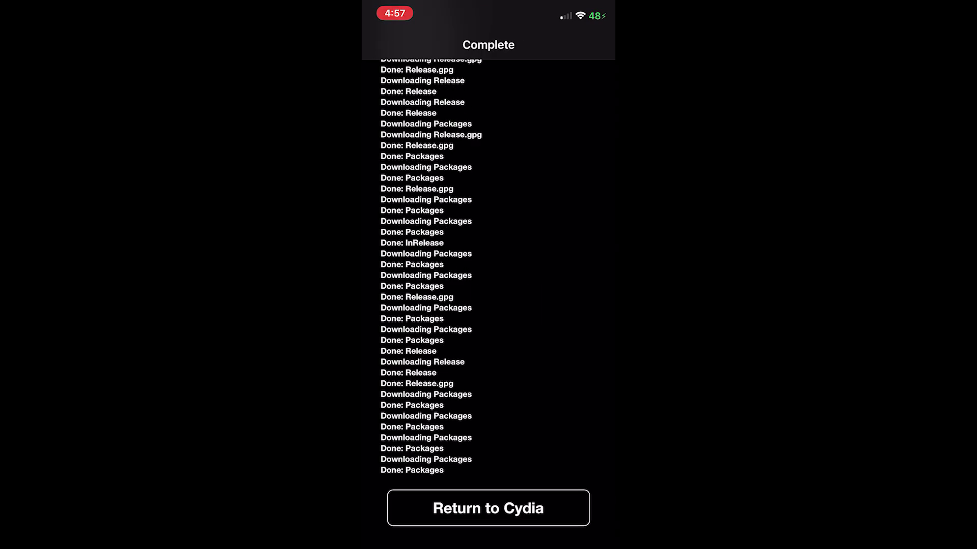
# Search Cydia for 'Smser' and open the SMServer package page.
pyautogui.click(488, 508)
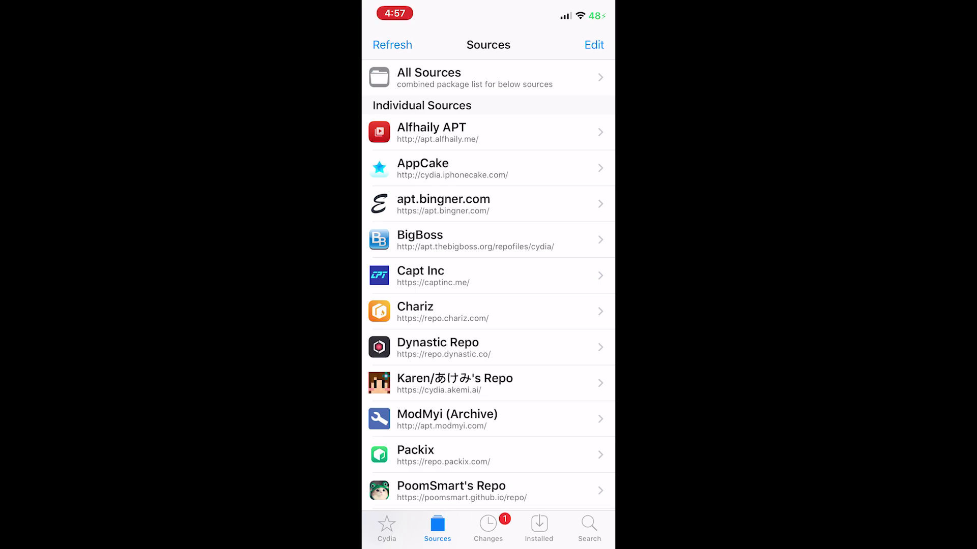
pyautogui.click(589, 529)
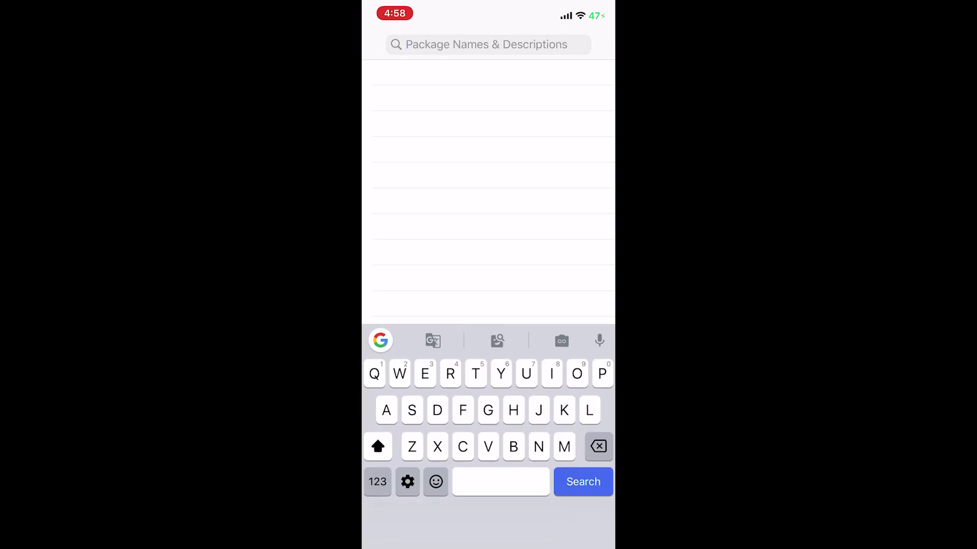
pyautogui.write('Smser')
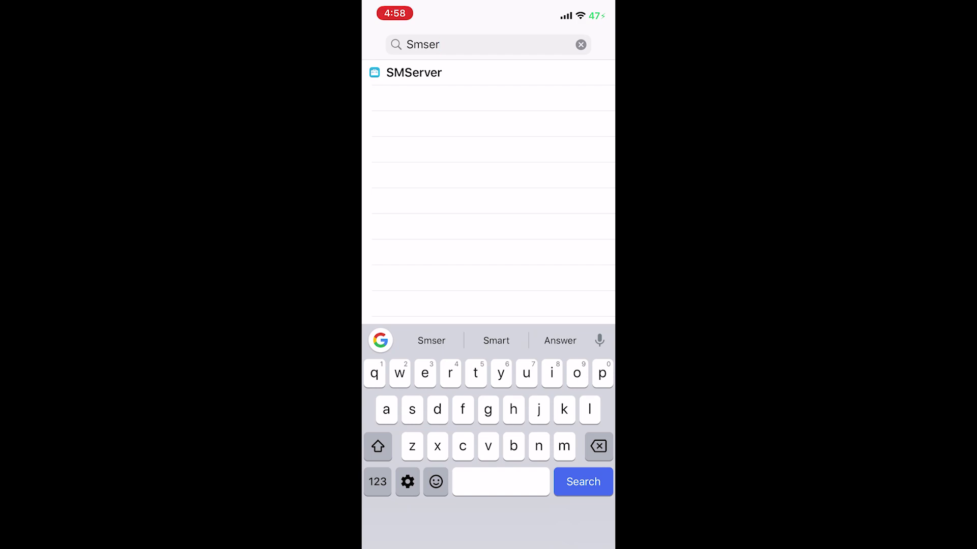
pyautogui.click(414, 72)
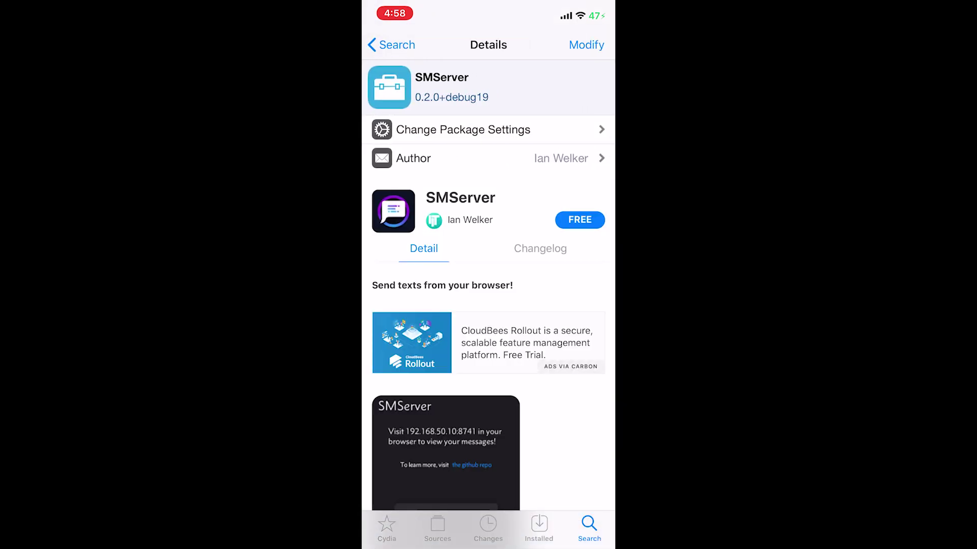
# Install SMServer 0.2.0+debug19 and confirm the installation.
pyautogui.click(586, 45)
pyautogui.click(488, 438)
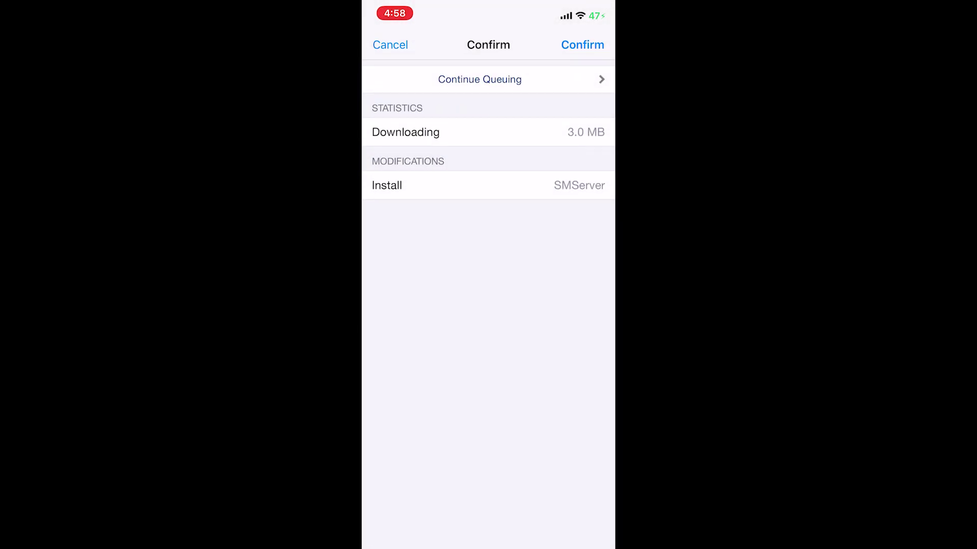
pyautogui.click(583, 45)
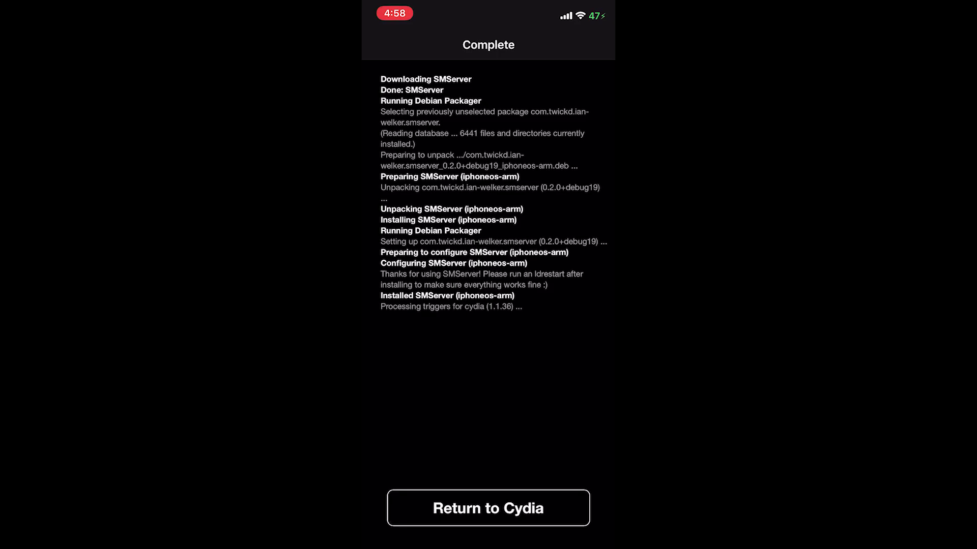
# Launch SMServer from the home screen and start its server on port 8741.
pyautogui.click(488, 508)
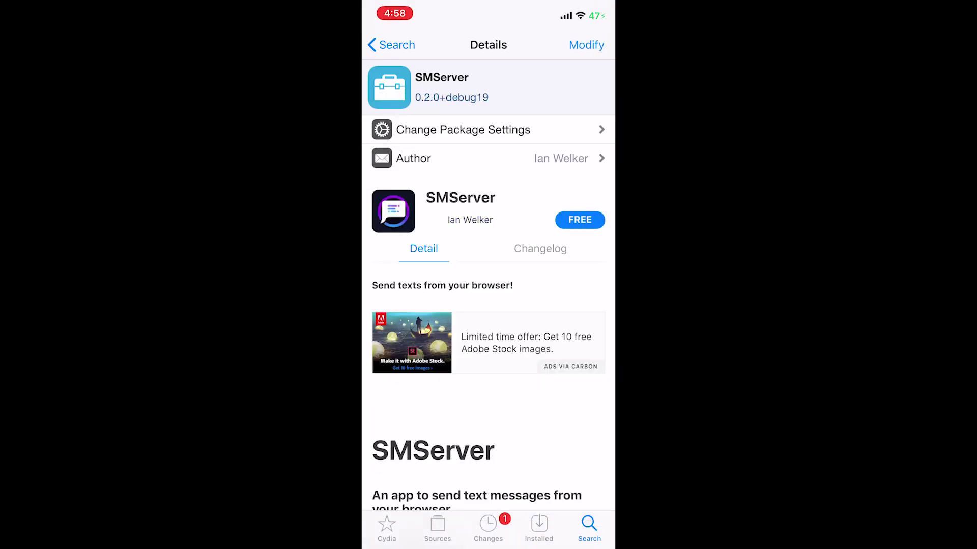
pyautogui.moveTo(489, 544); pyautogui.dragTo(488, 387)
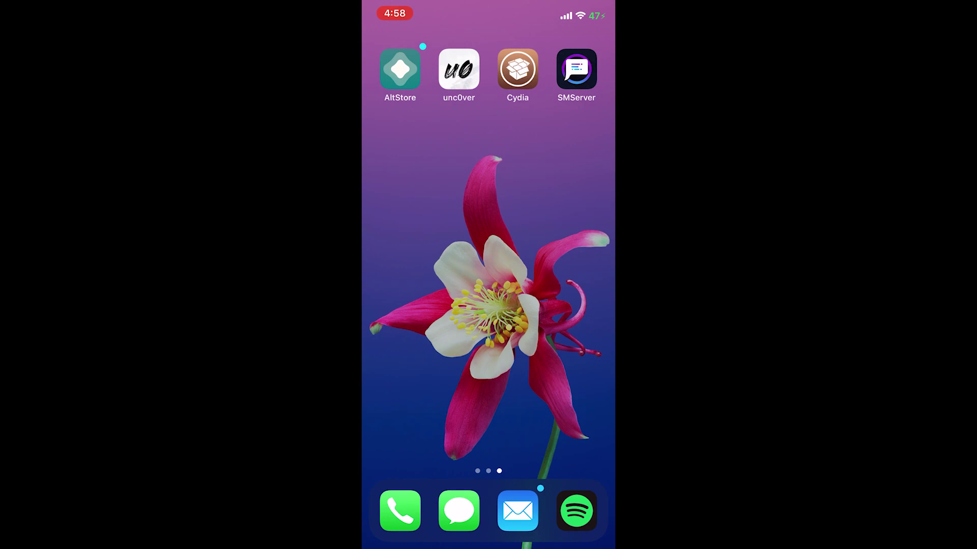
pyautogui.click(576, 69)
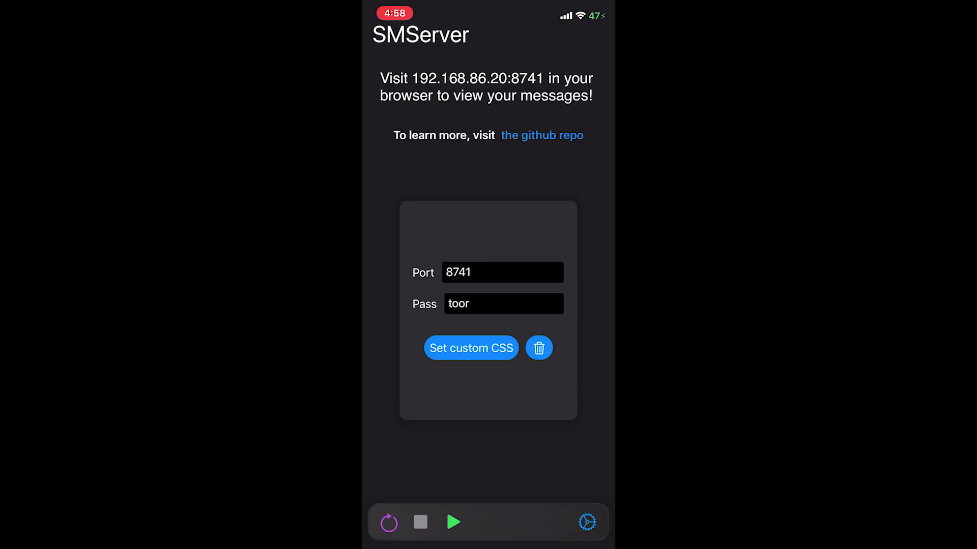
pyautogui.click(453, 522)
# Enable Require Authentication to view messages in SMServer settings, then return home.
pyautogui.click(587, 522)
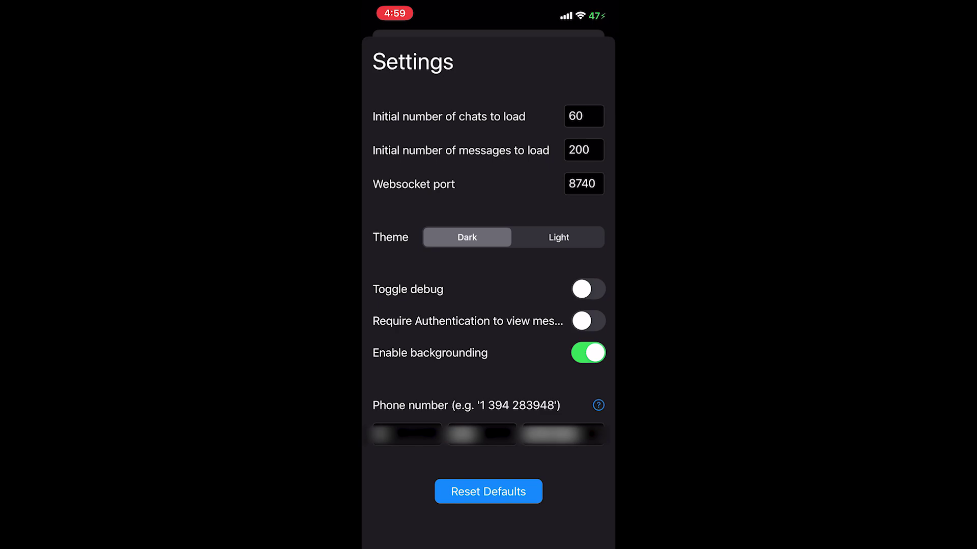
pyautogui.click(588, 321)
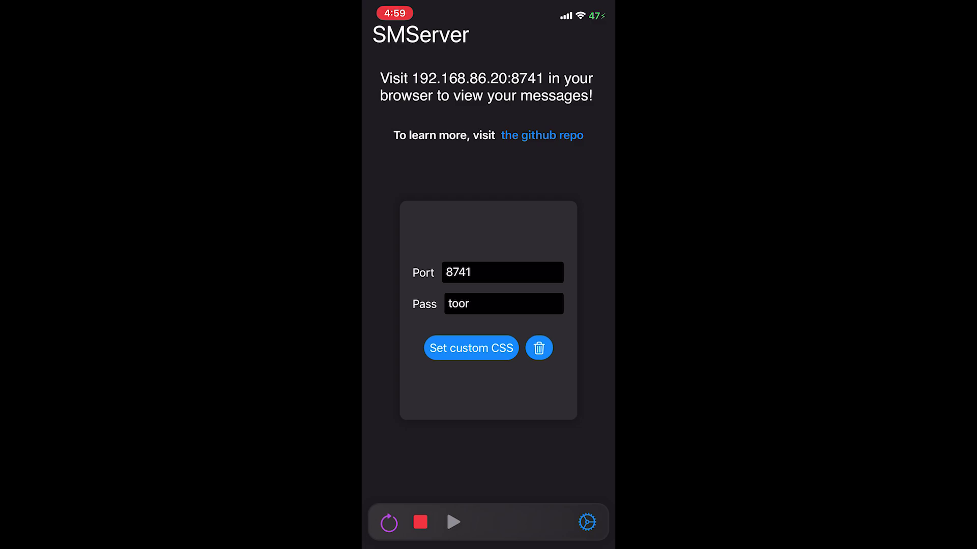
pyautogui.moveTo(488, 543); pyautogui.dragTo(488, 447)
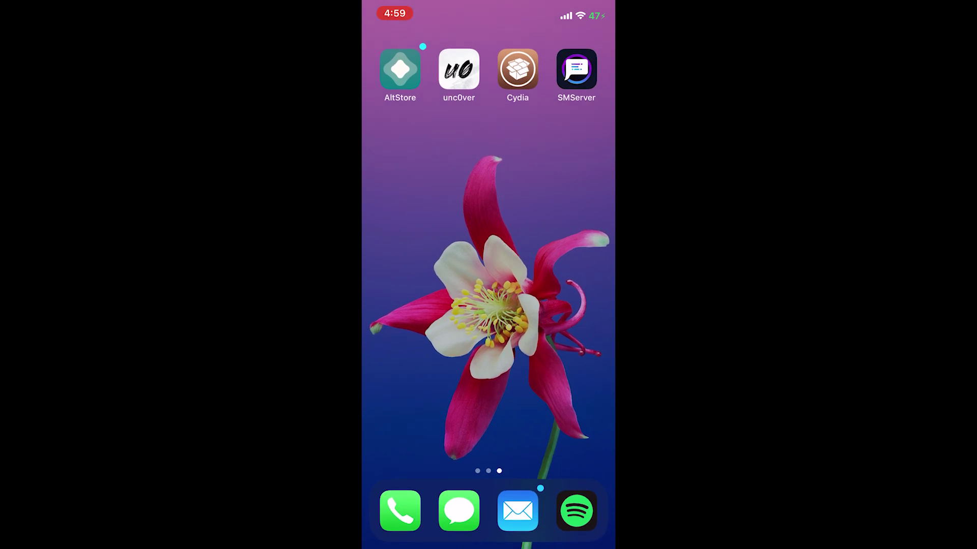